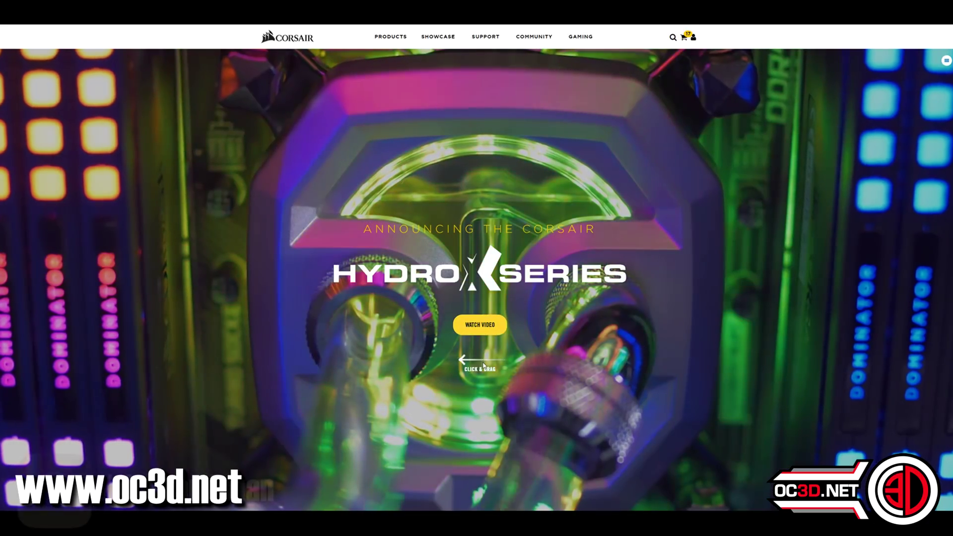
# - Slide the Hydro X hero banner over to the Hydro X Series intro section
pyautogui.moveTo(483, 365); pyautogui.dragTo(193, 361)
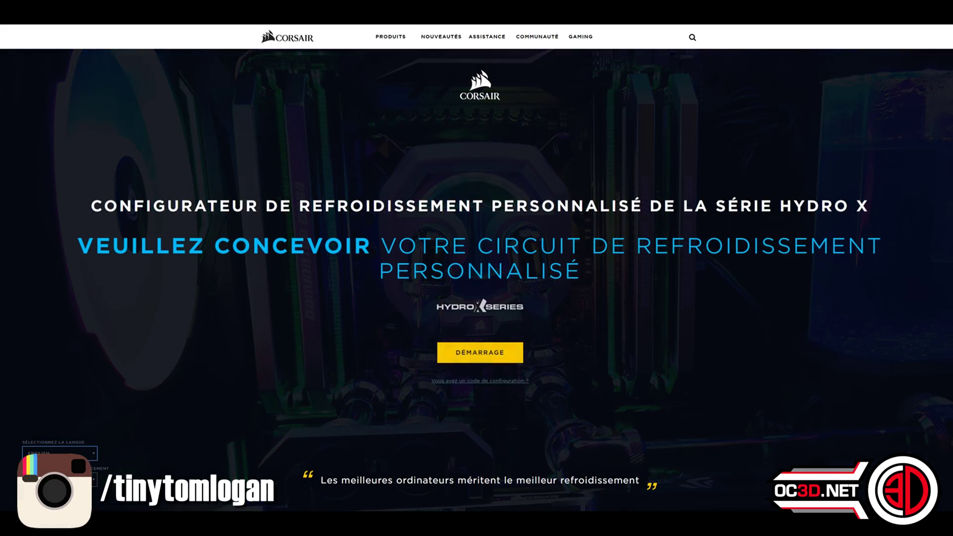
# - Switch the configurator to English and browse the featured and Cooler Master cases
pyautogui.click(60, 453)
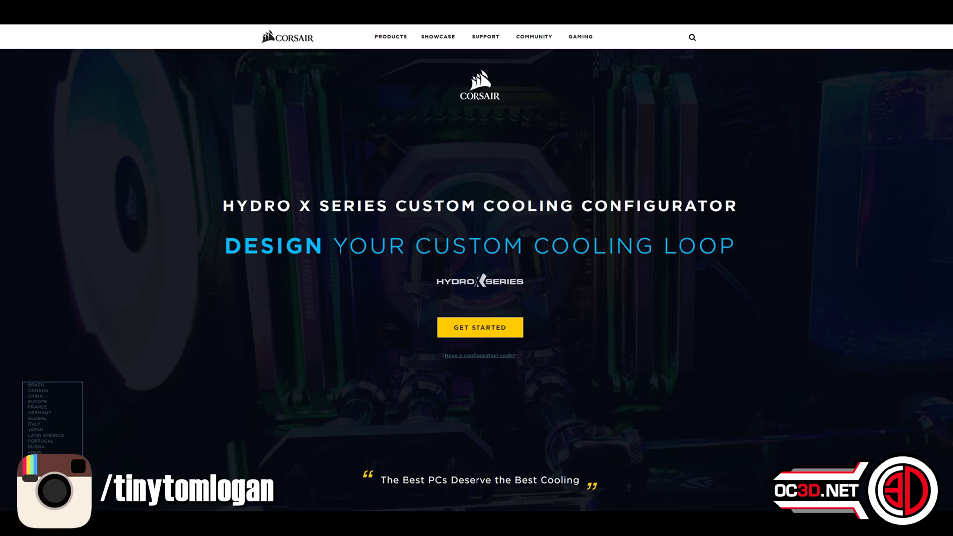
pyautogui.click(55, 461)
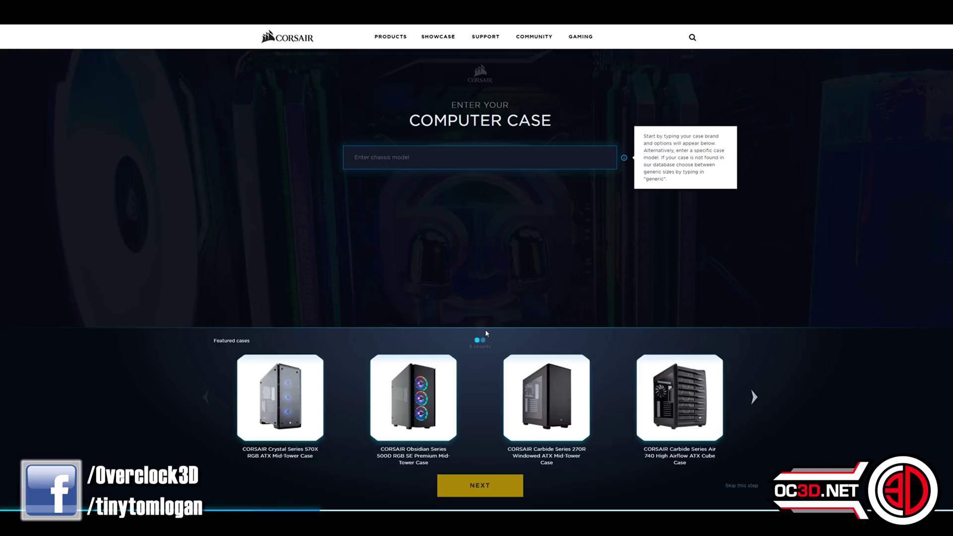
pyautogui.click(754, 398)
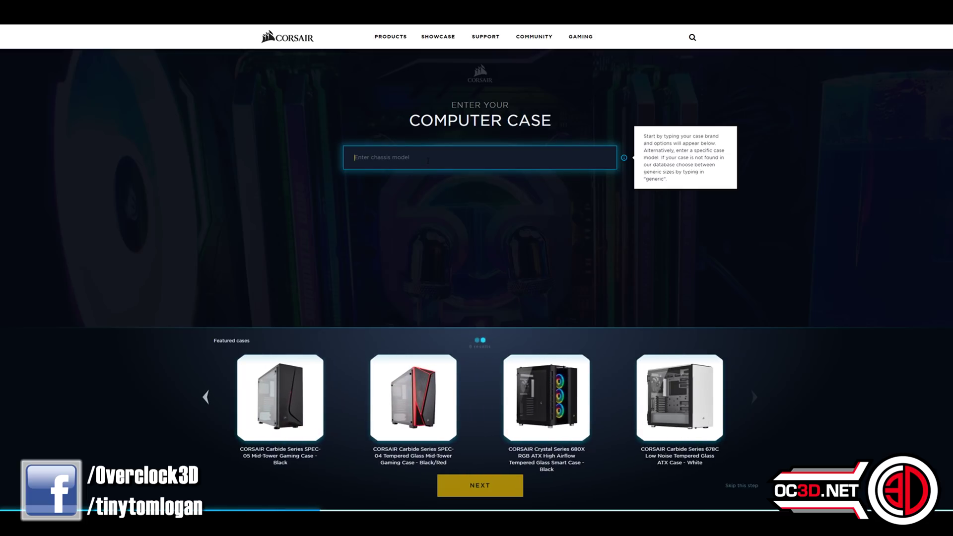
pyautogui.write('c')
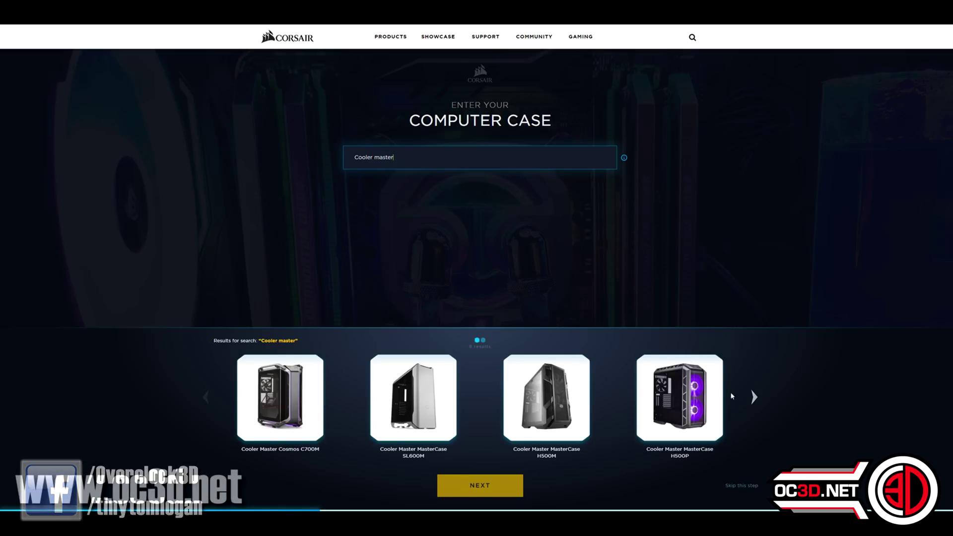
pyautogui.click(752, 395)
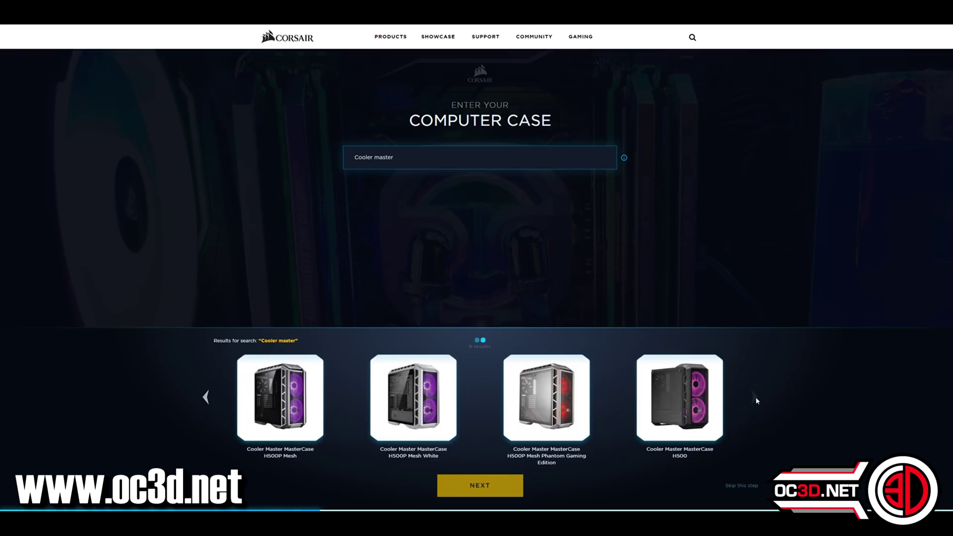
# - Search for Fractal cases and page through to the Define R6 USB-C TG
pyautogui.moveTo(405, 160); pyautogui.dragTo(293, 169)
pyautogui.write('Fractal')
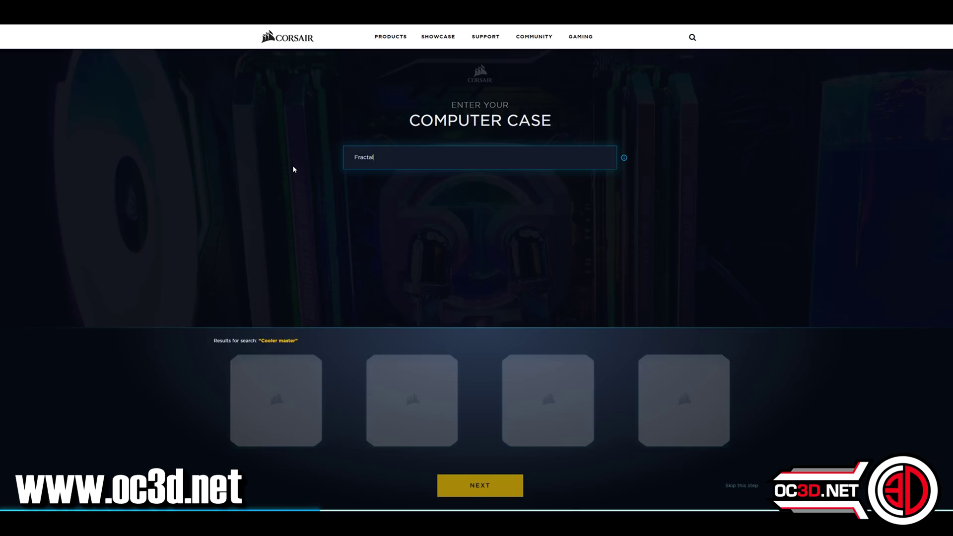
pyautogui.click(754, 397)
pyautogui.click(754, 397)
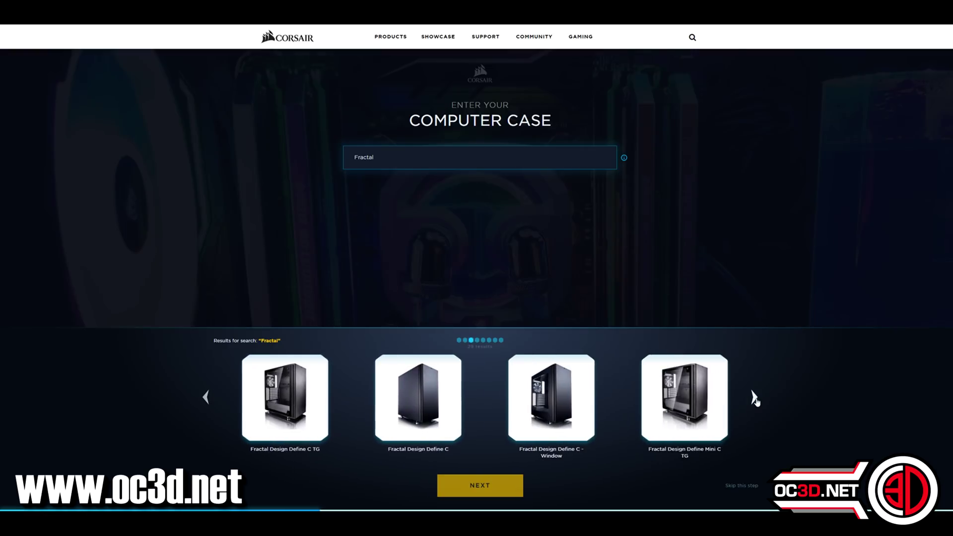
pyautogui.click(754, 397)
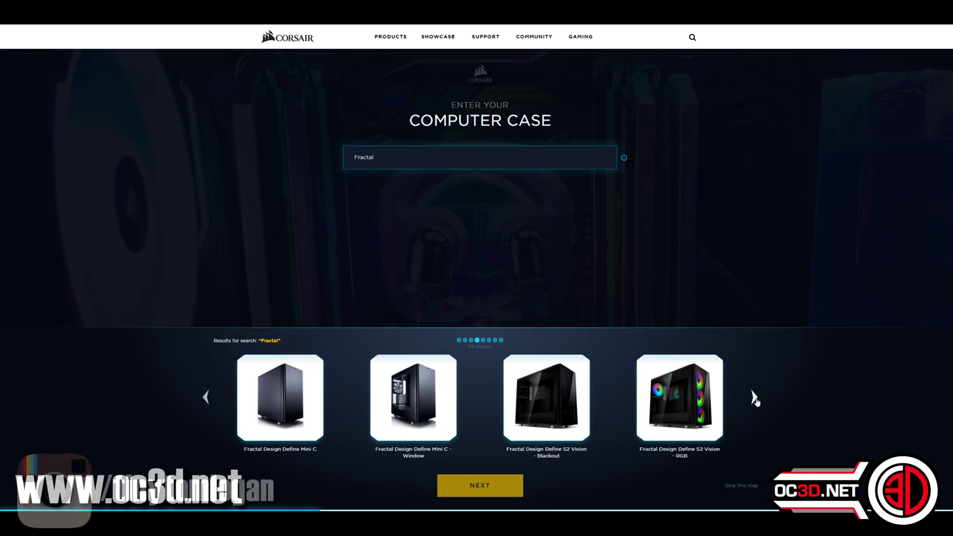
pyautogui.click(754, 398)
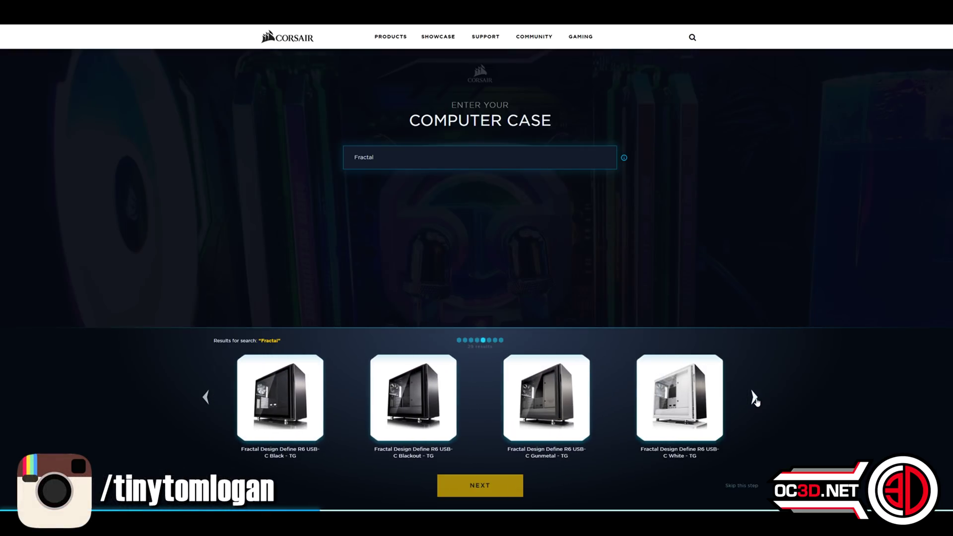
# - Search '680x' and select the white Crystal Series 680X case
pyautogui.moveTo(380, 158); pyautogui.dragTo(319, 161)
pyautogui.write('680x')
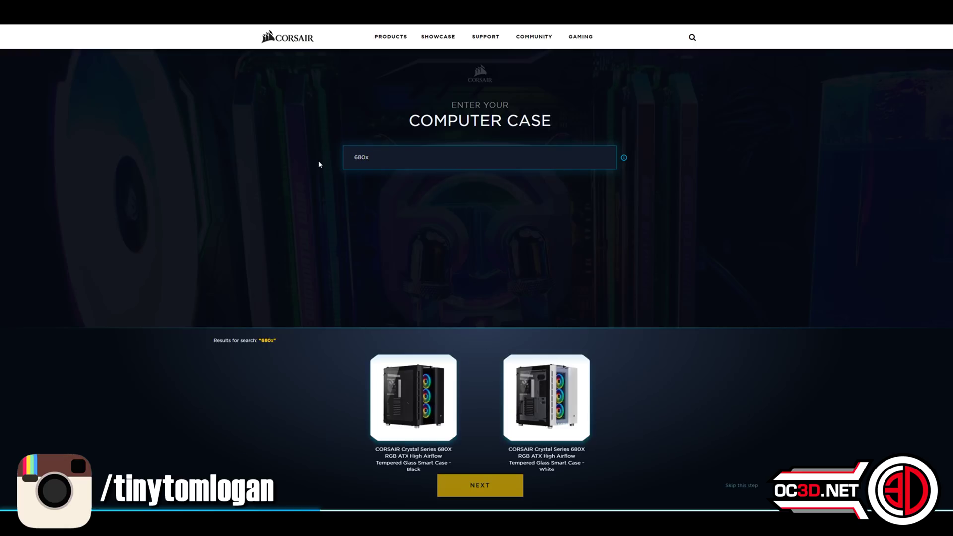
pyautogui.moveTo(418, 395)
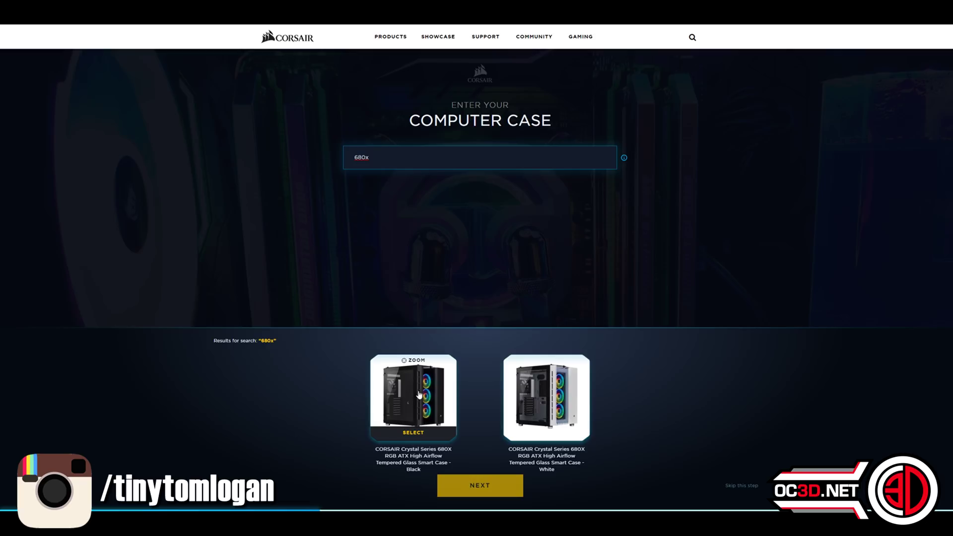
pyautogui.click(554, 363)
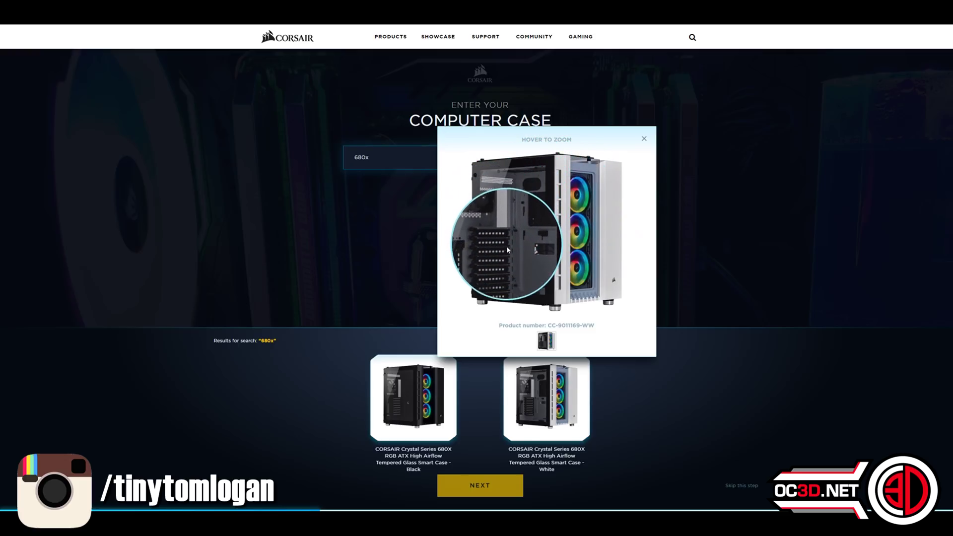
pyautogui.click(552, 433)
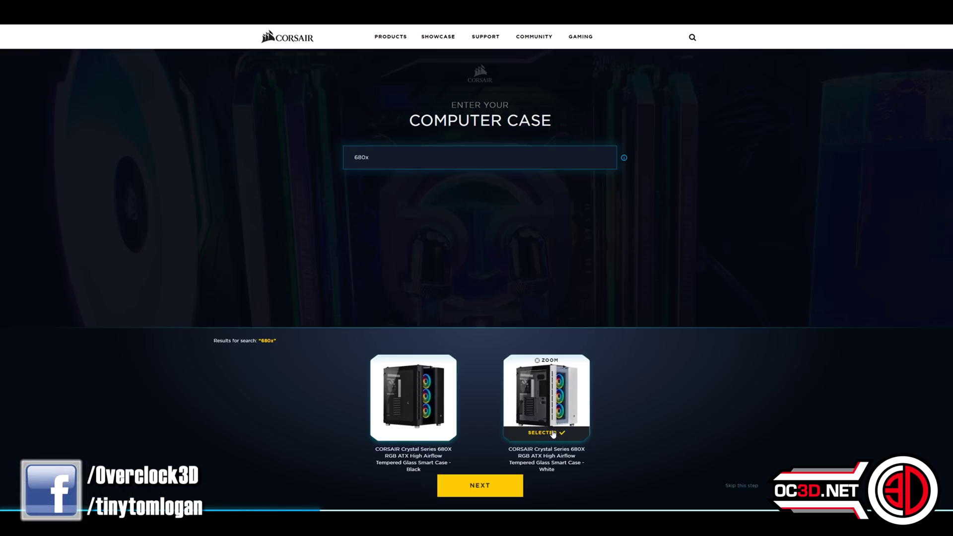
# - Continue to motherboards, page through the featured boards and search MSI boards
pyautogui.click(487, 488)
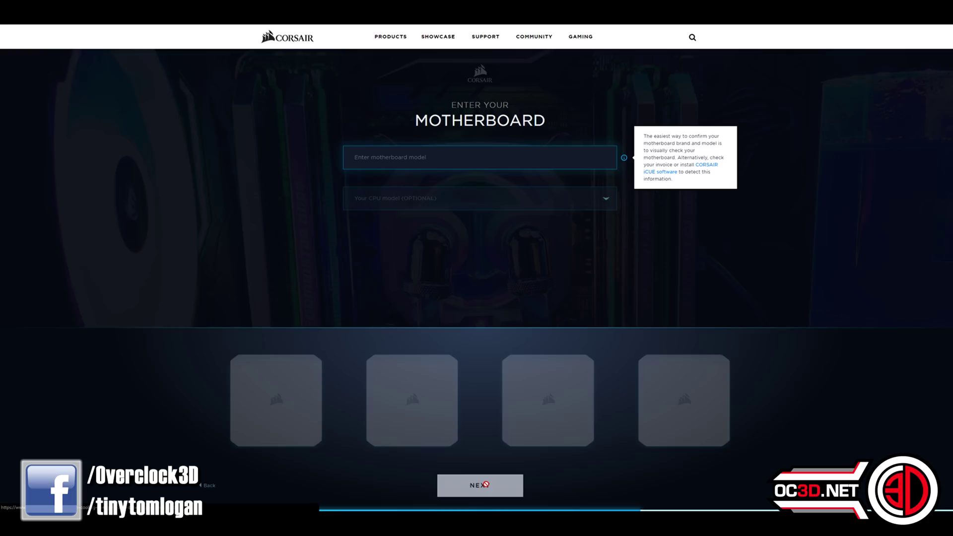
pyautogui.click(754, 397)
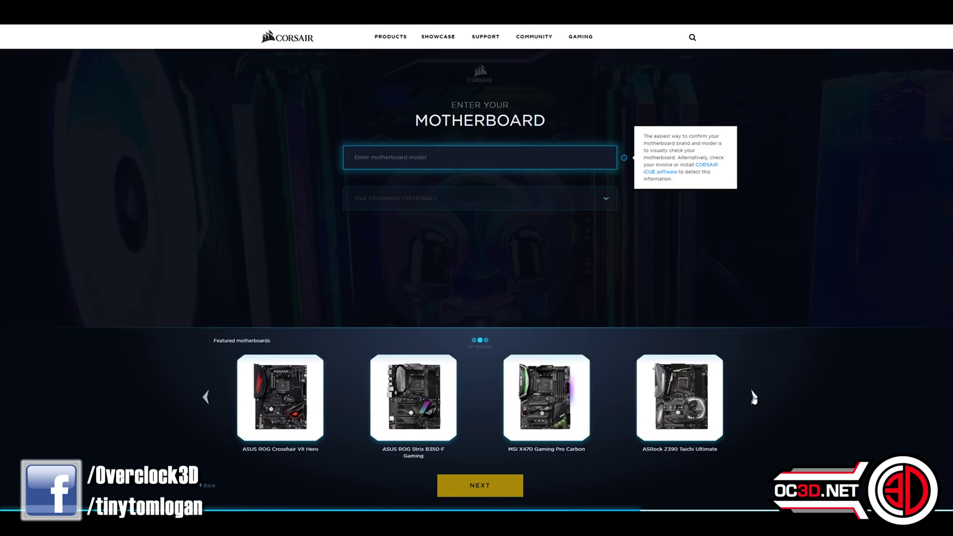
pyautogui.click(753, 397)
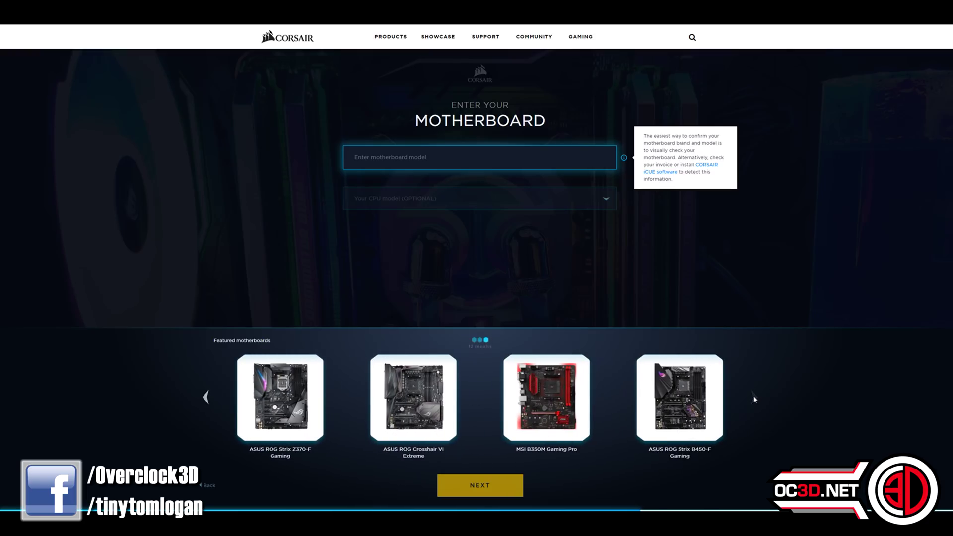
pyautogui.click(379, 158)
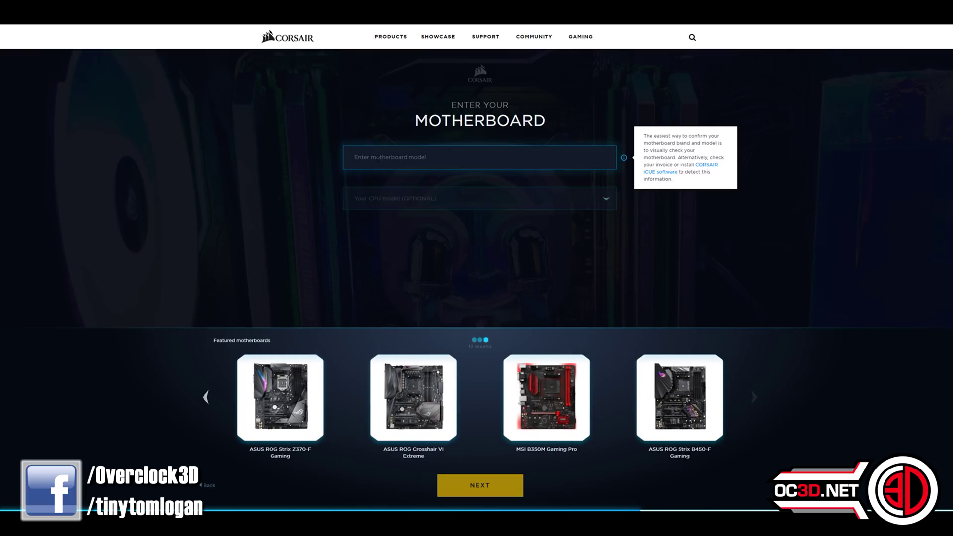
pyautogui.write('MSI')
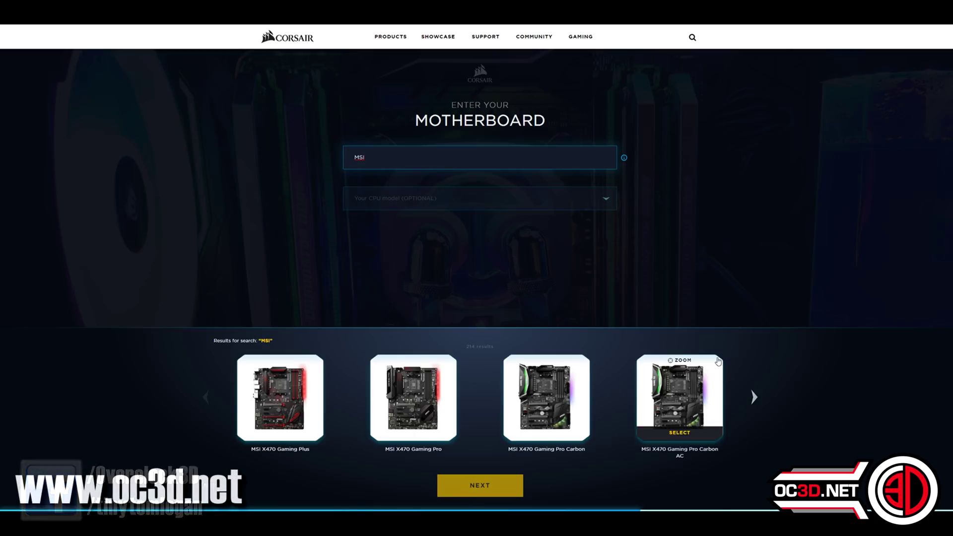
pyautogui.click(753, 397)
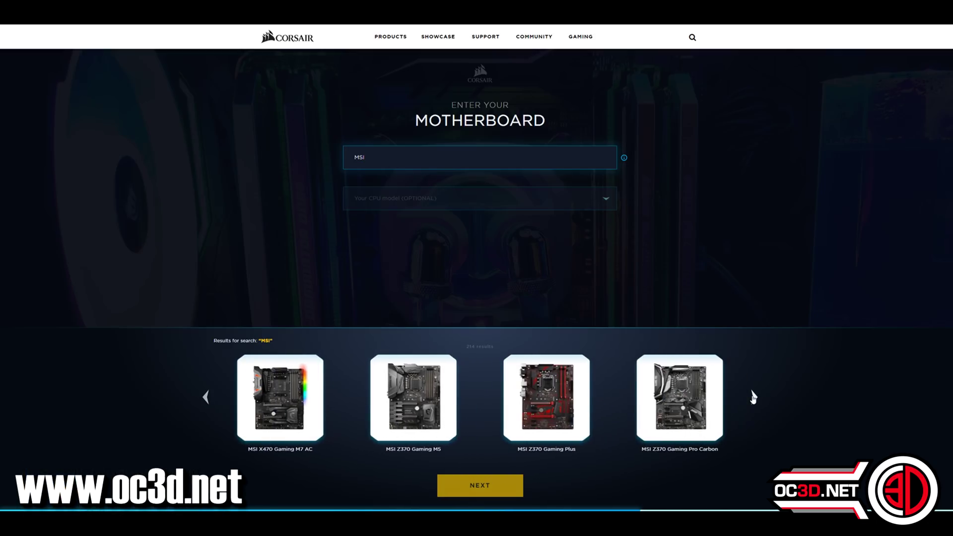
# - Search Gigabyte motherboards and page through the results
pyautogui.moveTo(379, 159); pyautogui.dragTo(336, 161)
pyautogui.write('Gigab')
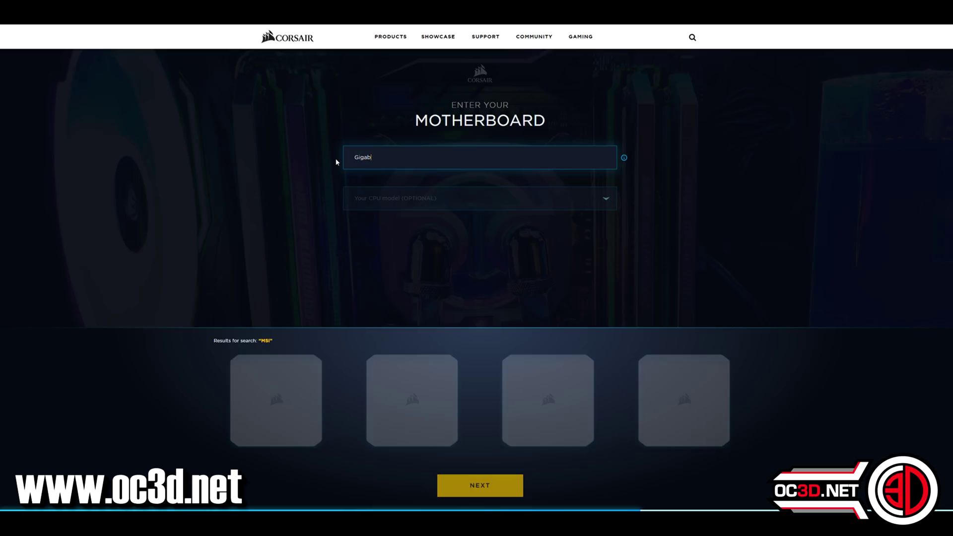
pyautogui.write('yte')
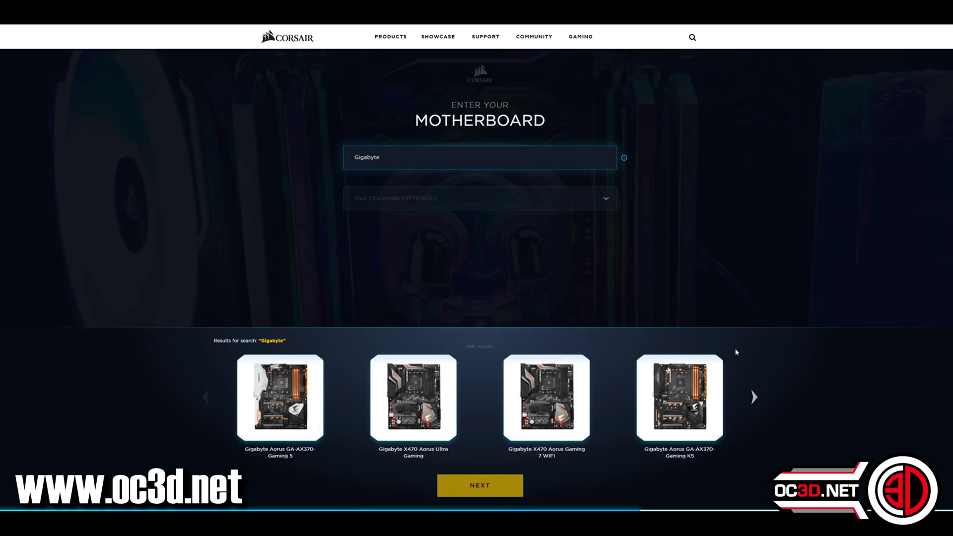
pyautogui.click(752, 397)
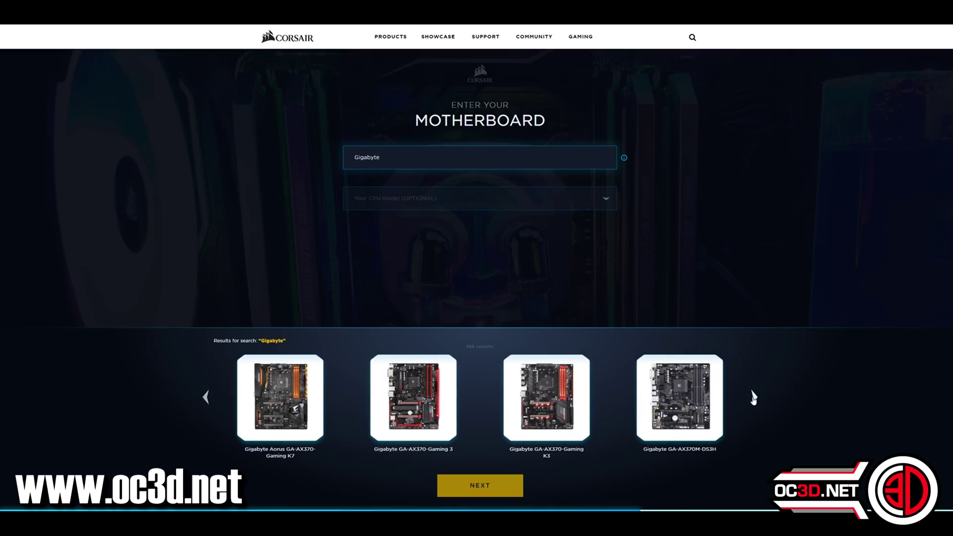
pyautogui.click(753, 398)
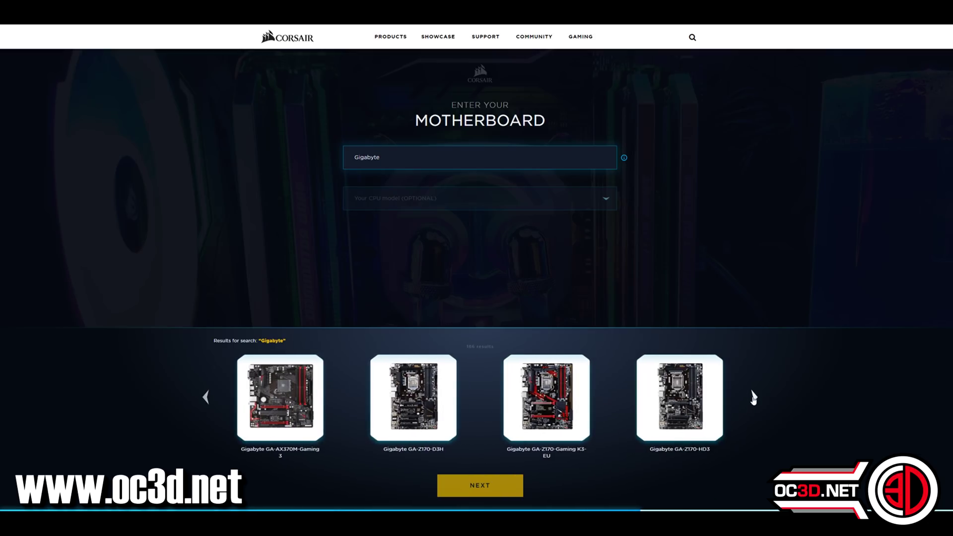
# - Search 'Prime' and choose the ASUS Prime Z370-A motherboard
pyautogui.moveTo(388, 159); pyautogui.dragTo(308, 159)
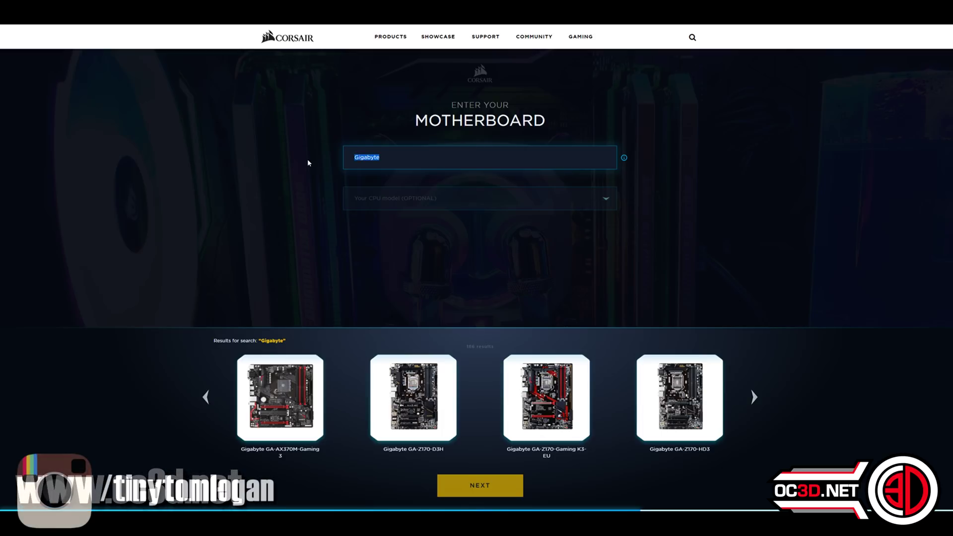
pyautogui.write('Prime')
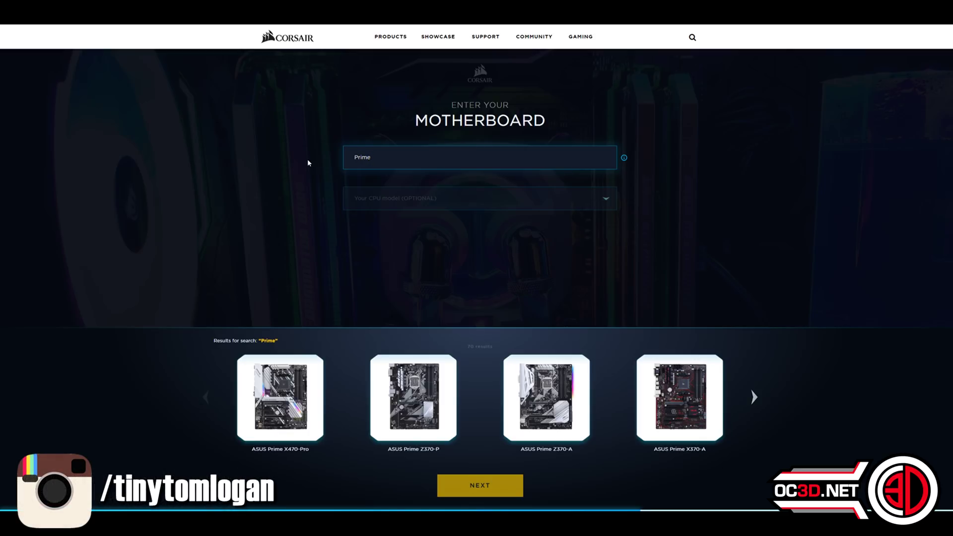
pyautogui.moveTo(415, 400)
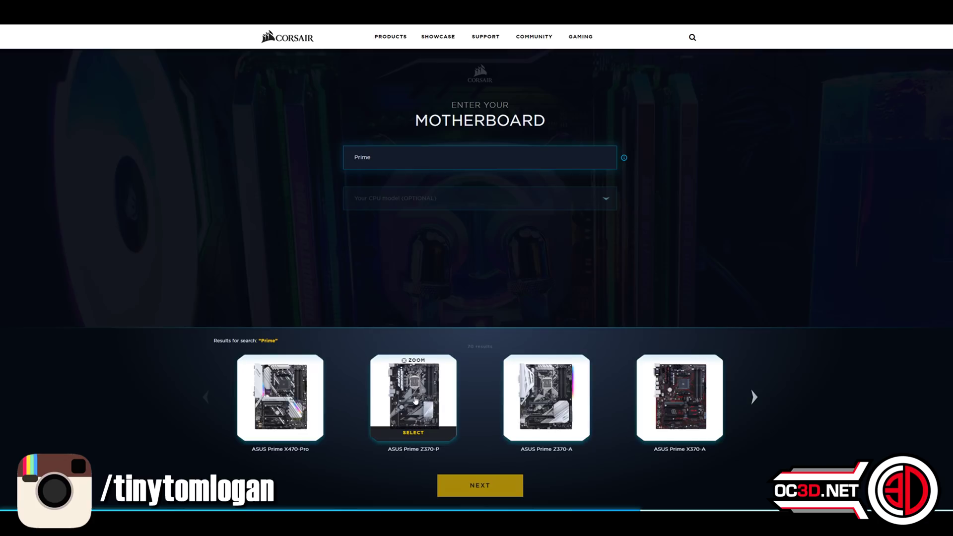
pyautogui.moveTo(537, 399)
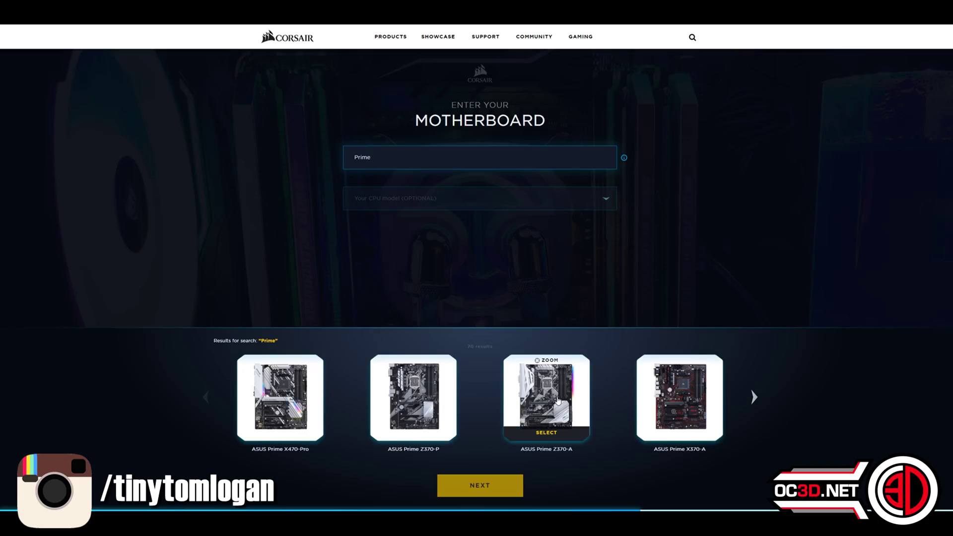
pyautogui.click(547, 431)
# - Set the CPU to Intel Core i7-9700K and continue to graphics cards
pyautogui.click(422, 199)
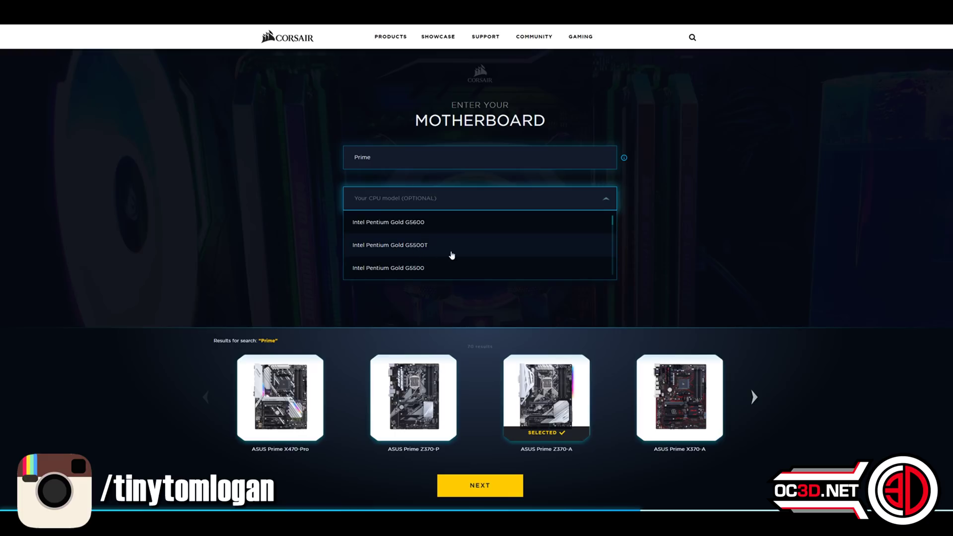
pyautogui.moveTo(613, 223); pyautogui.dragTo(613, 232)
pyautogui.scroll(-2, 613, 231)
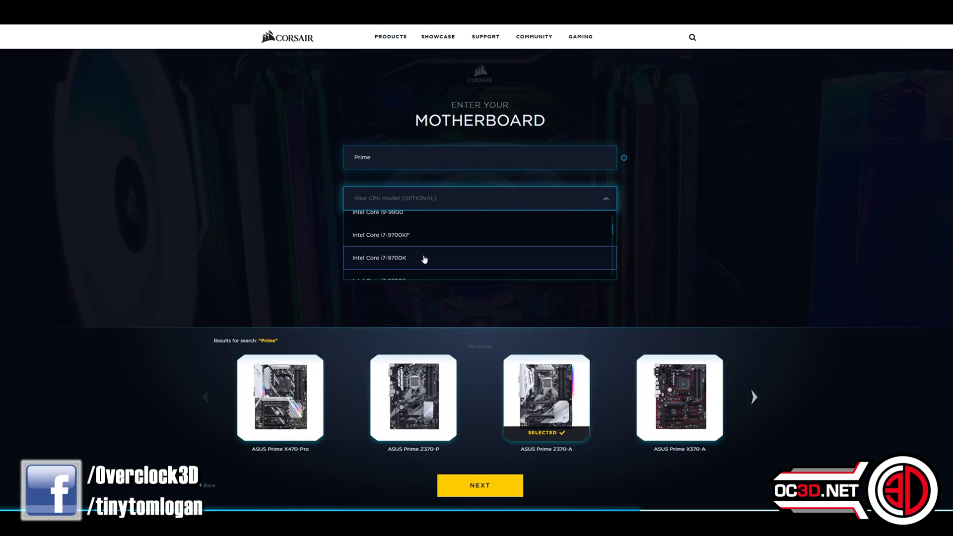
pyautogui.click(424, 259)
pyautogui.click(476, 484)
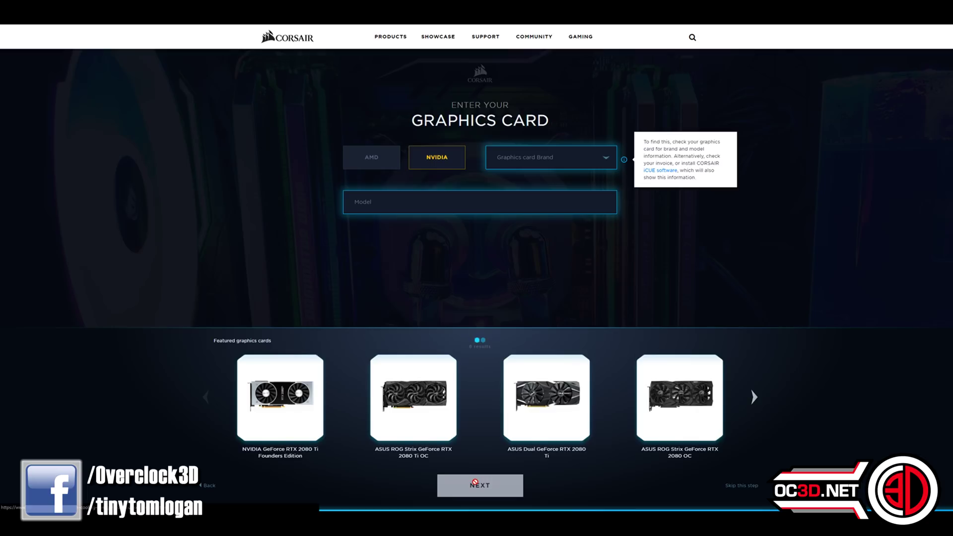
# - Browse featured graphics cards, check AMD options, then return to NVIDIA
pyautogui.click(754, 397)
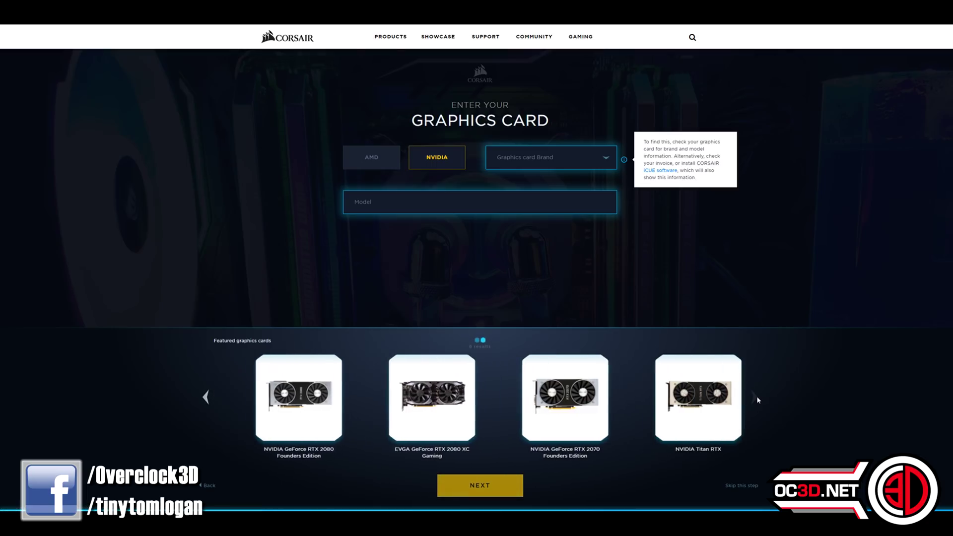
pyautogui.click(368, 164)
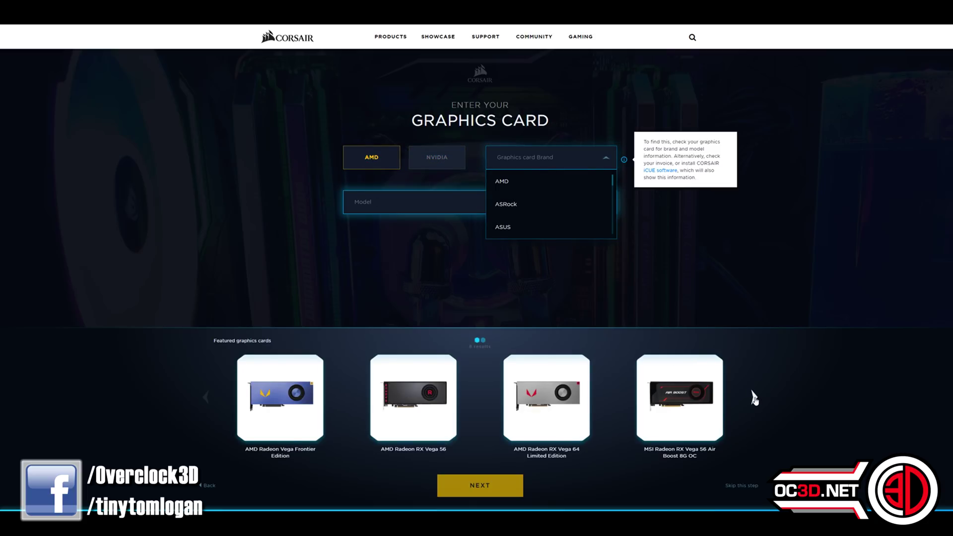
pyautogui.click(755, 397)
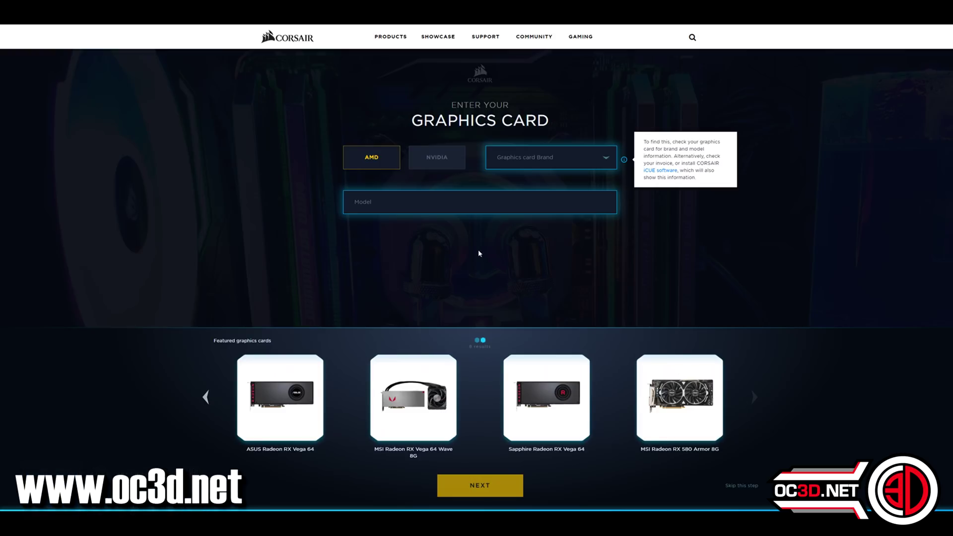
pyautogui.click(443, 167)
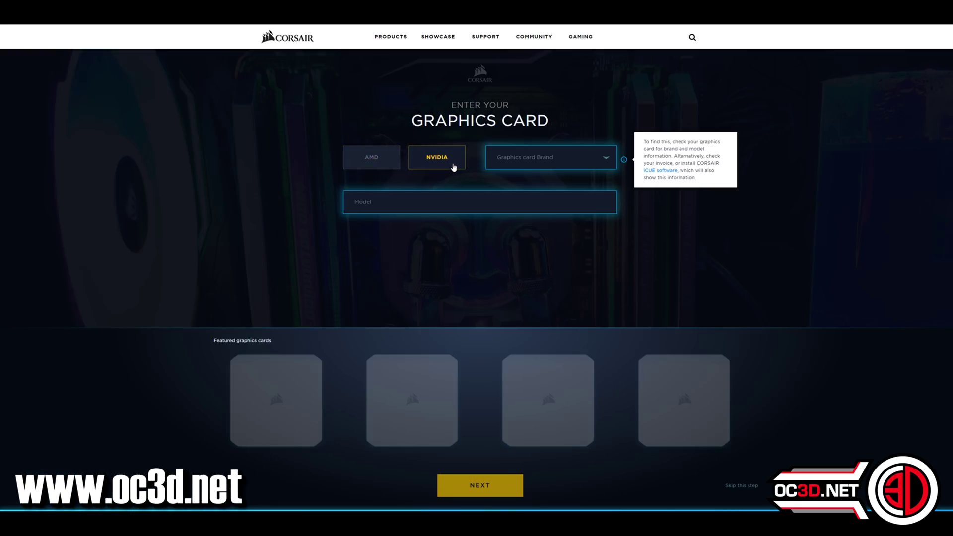
# - Filter the cards by brand ASUS and browse the featured ASUS cards
pyautogui.click(606, 158)
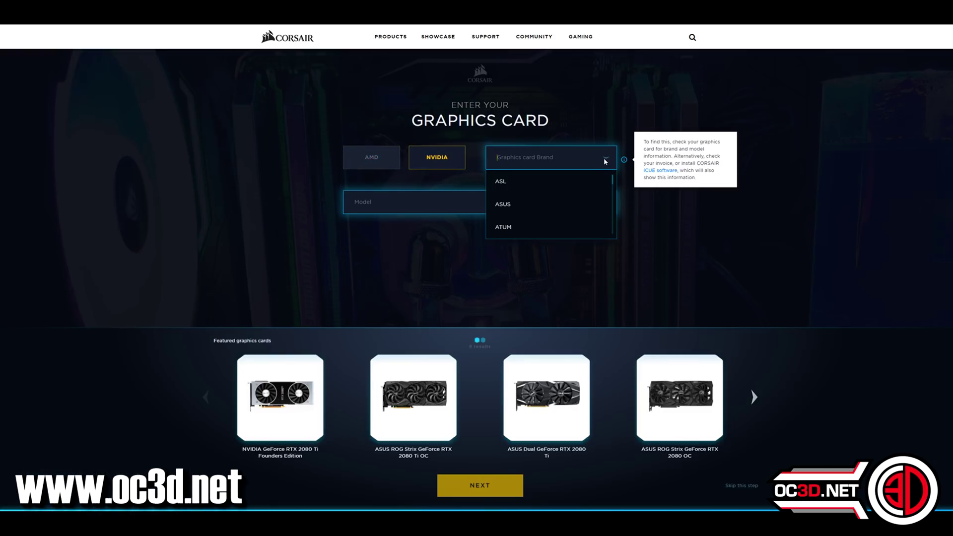
pyautogui.click(545, 210)
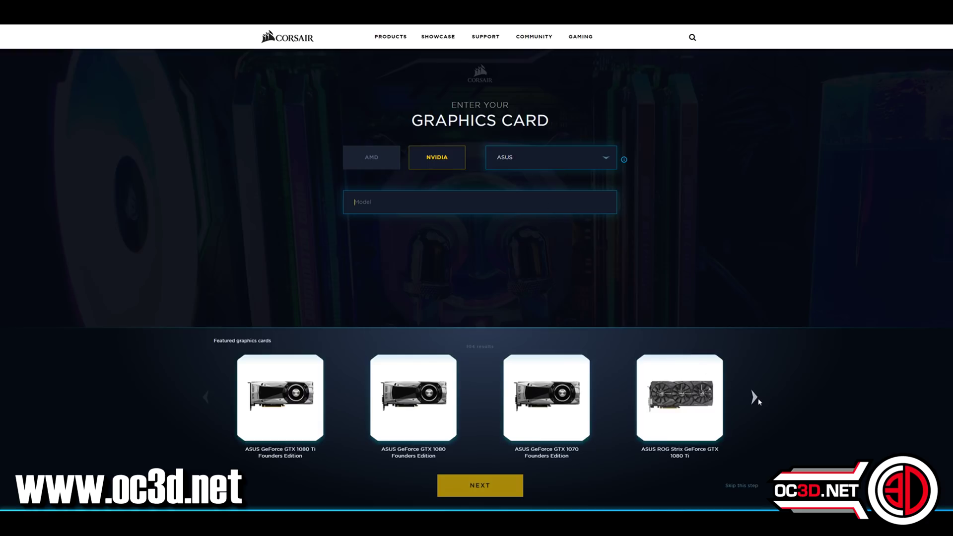
pyautogui.click(754, 398)
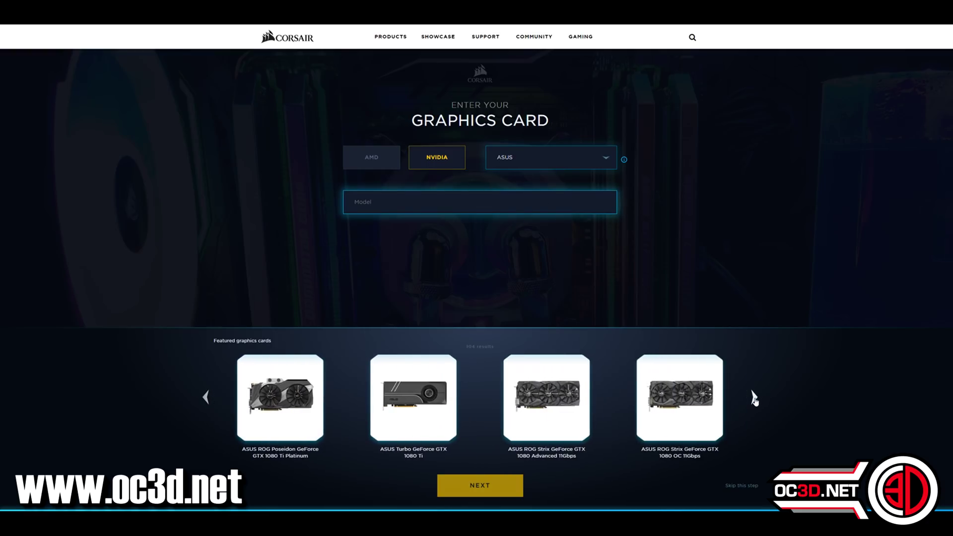
pyautogui.click(753, 397)
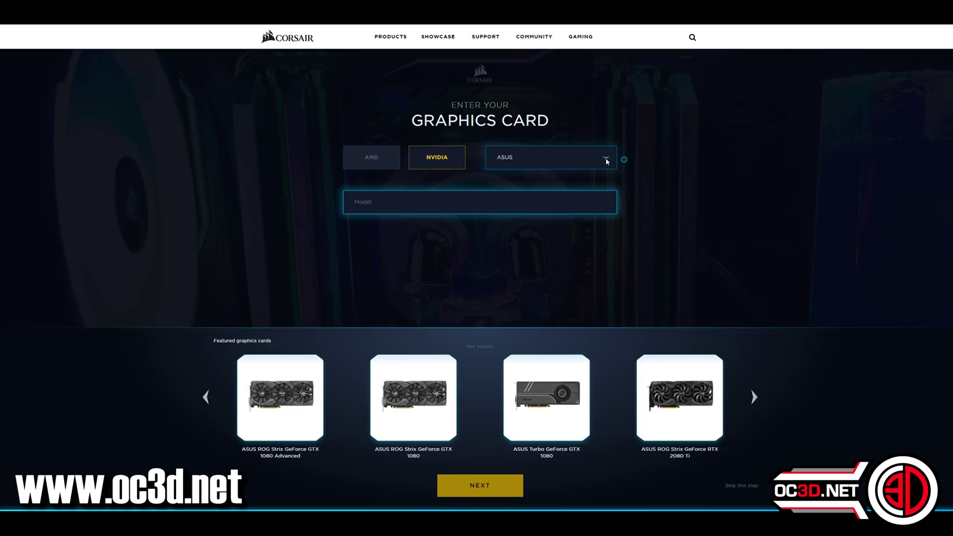
pyautogui.click(552, 158)
pyautogui.moveTo(615, 183); pyautogui.dragTo(613, 199)
pyautogui.press('Escape')
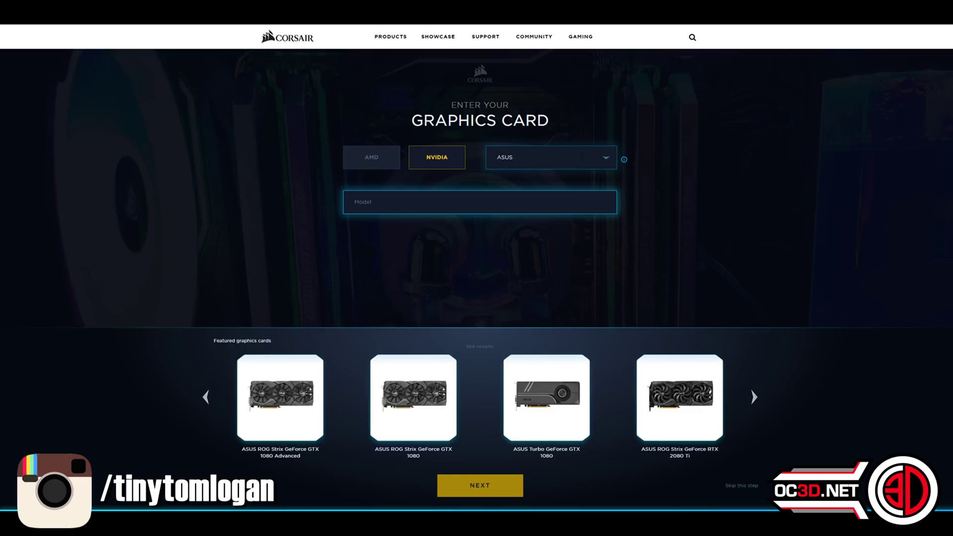
# - Switch the card brand to EVGA and browse its featured cards
pyautogui.click(551, 157)
pyautogui.scroll(-5, 532, 206)
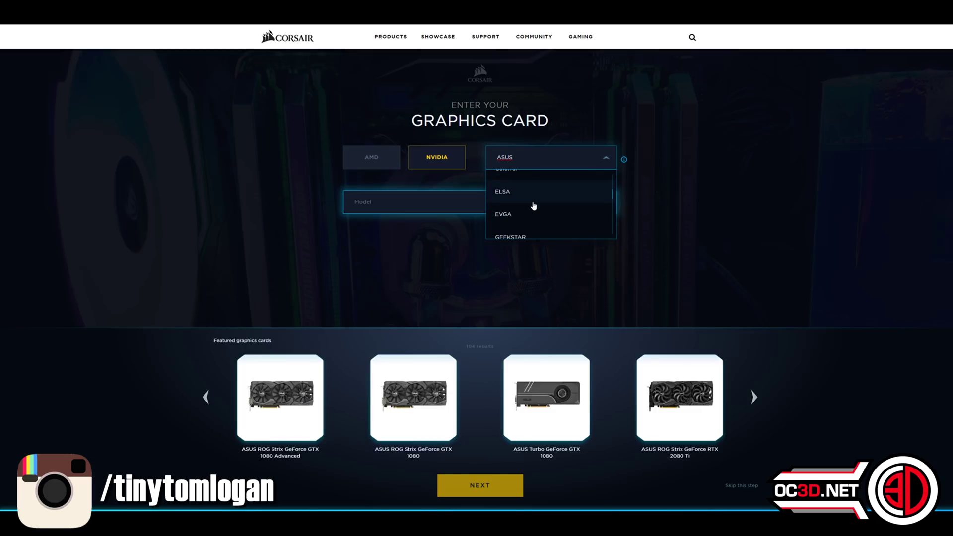
pyautogui.click(527, 213)
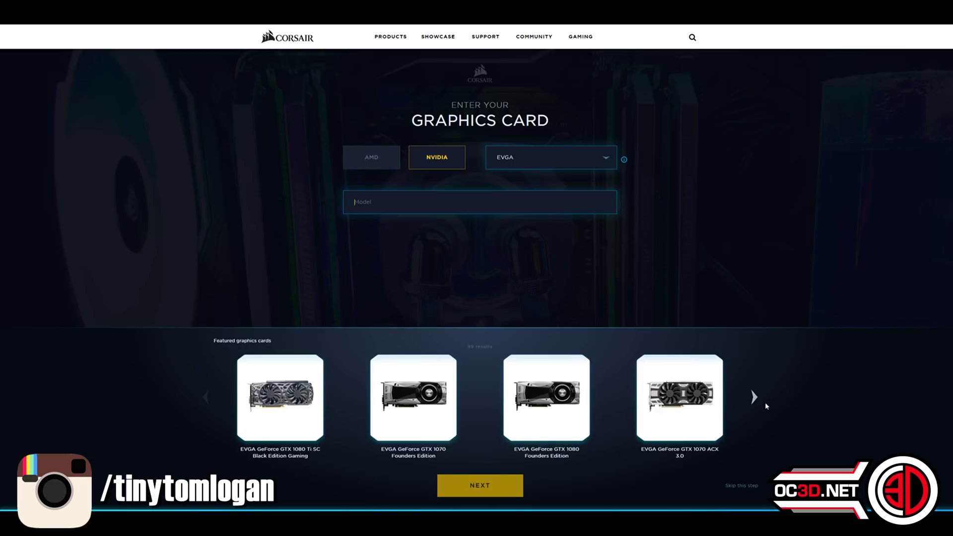
pyautogui.click(754, 397)
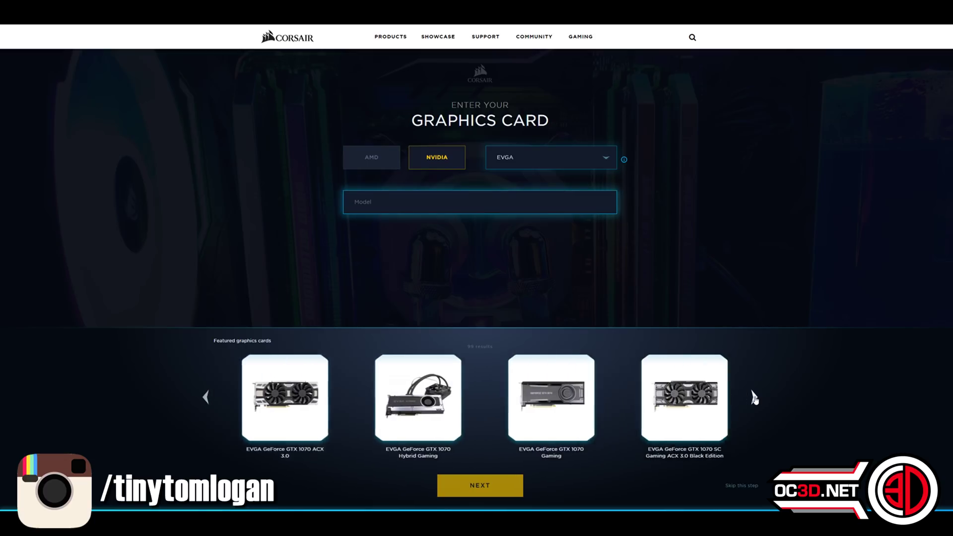
pyautogui.click(753, 398)
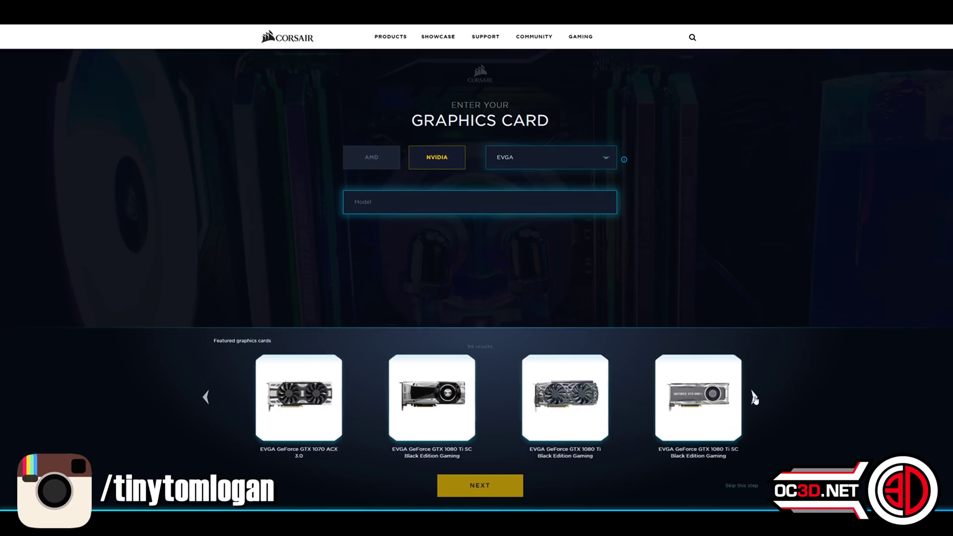
# - Switch the card brand to Gigabyte and browse its featured cards
pyautogui.click(559, 156)
pyautogui.scroll(-4, 549, 215)
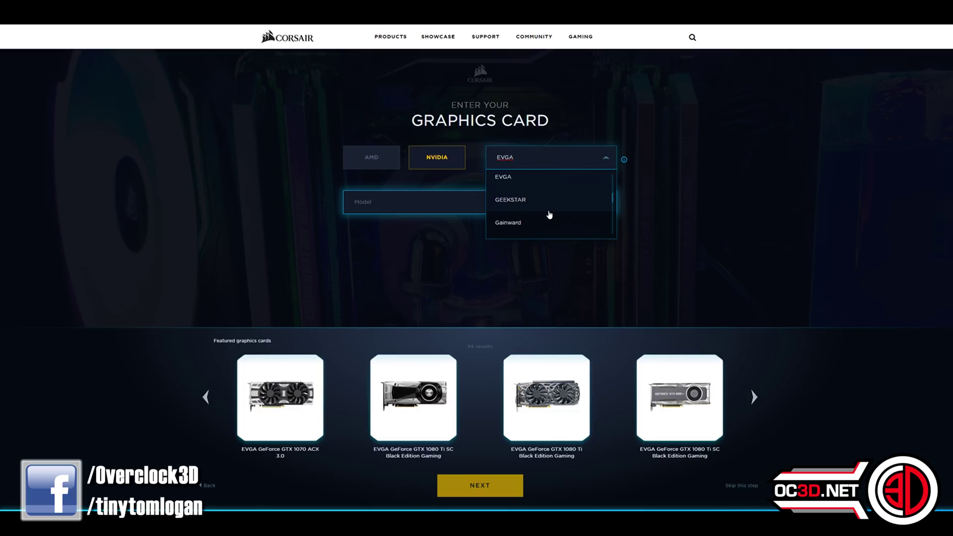
pyautogui.scroll(-3, 549, 214)
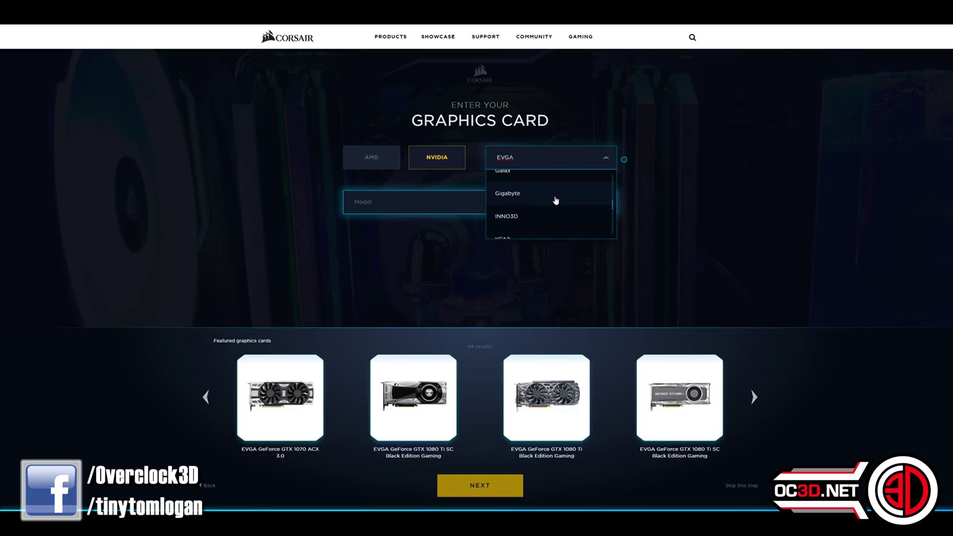
pyautogui.click(556, 197)
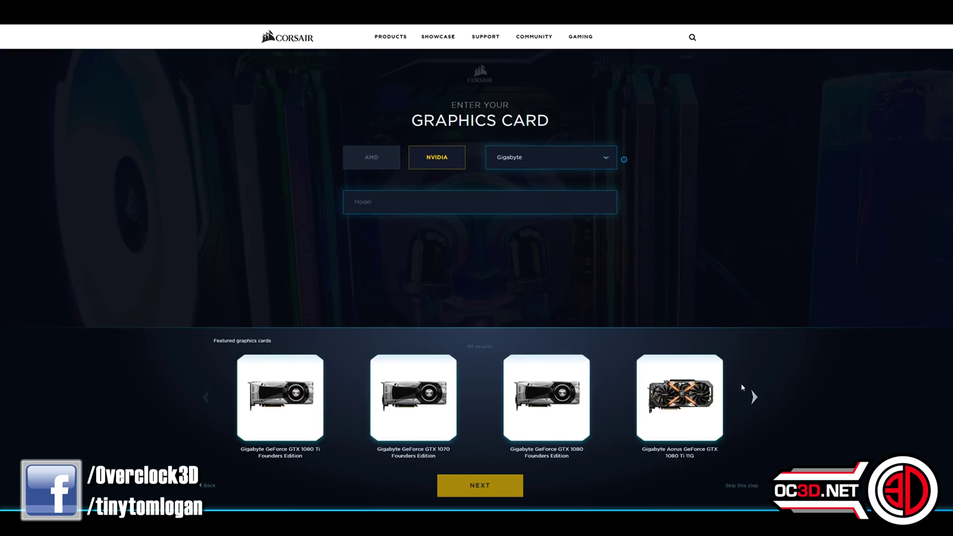
pyautogui.click(754, 398)
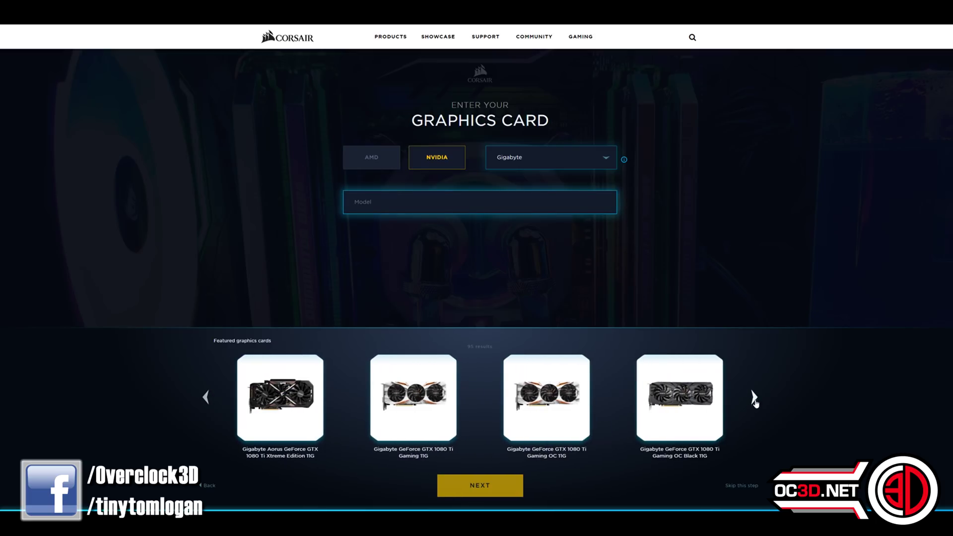
pyautogui.click(753, 399)
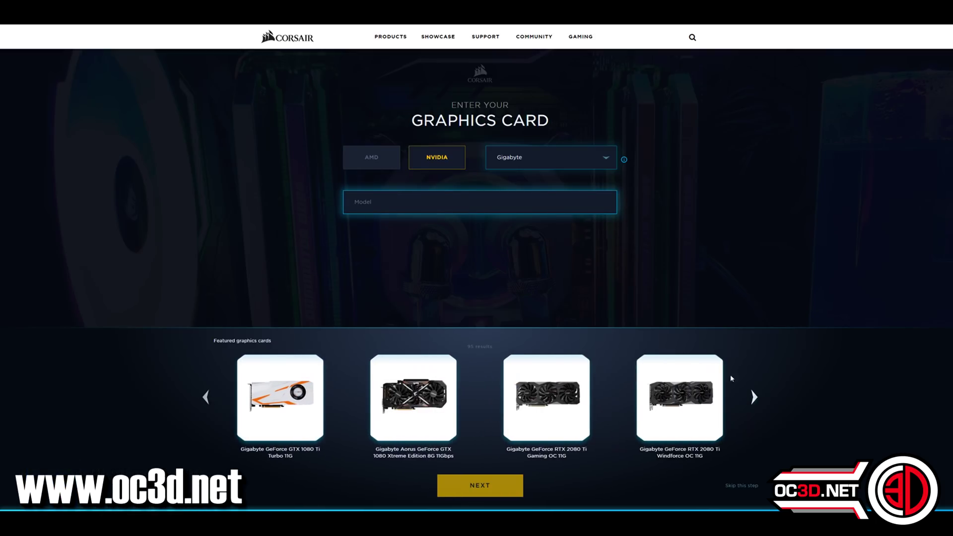
# - Return to ASUS and pick the ROG Strix RTX 2080 Ti card
pyautogui.click(581, 157)
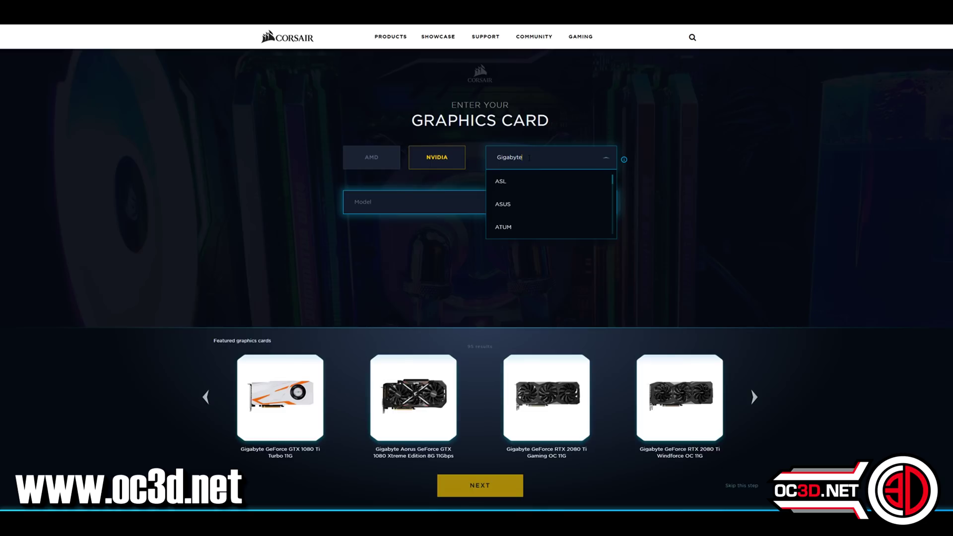
pyautogui.click(522, 205)
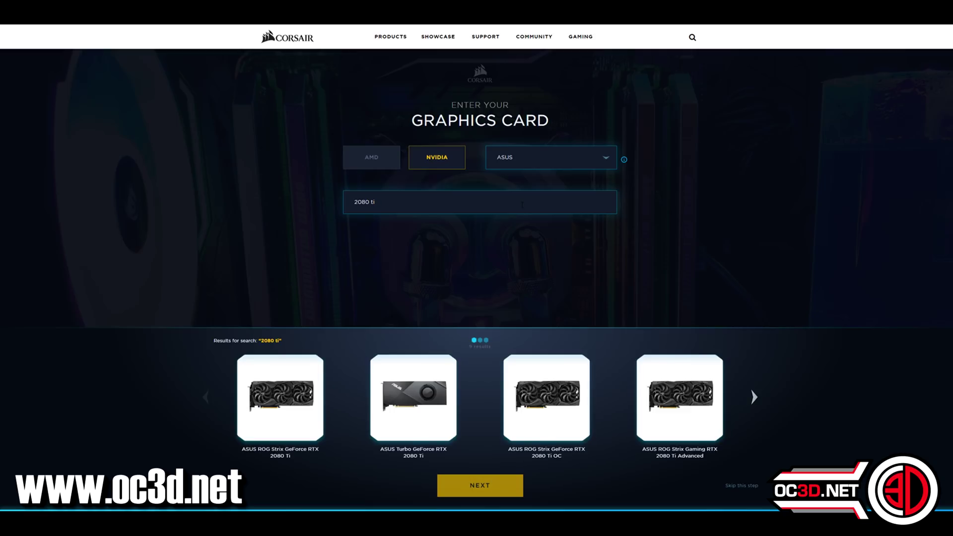
pyautogui.moveTo(290, 399)
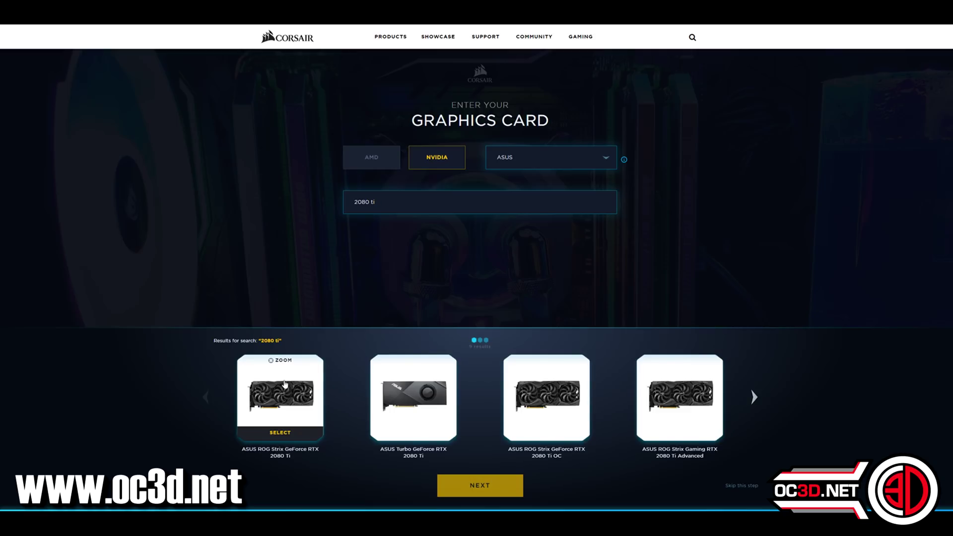
pyautogui.click(280, 361)
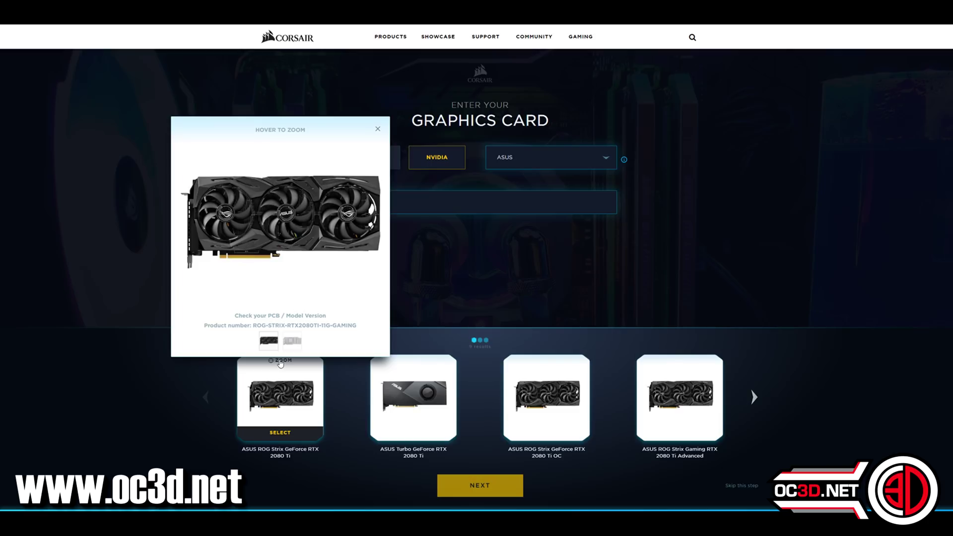
pyautogui.click(280, 433)
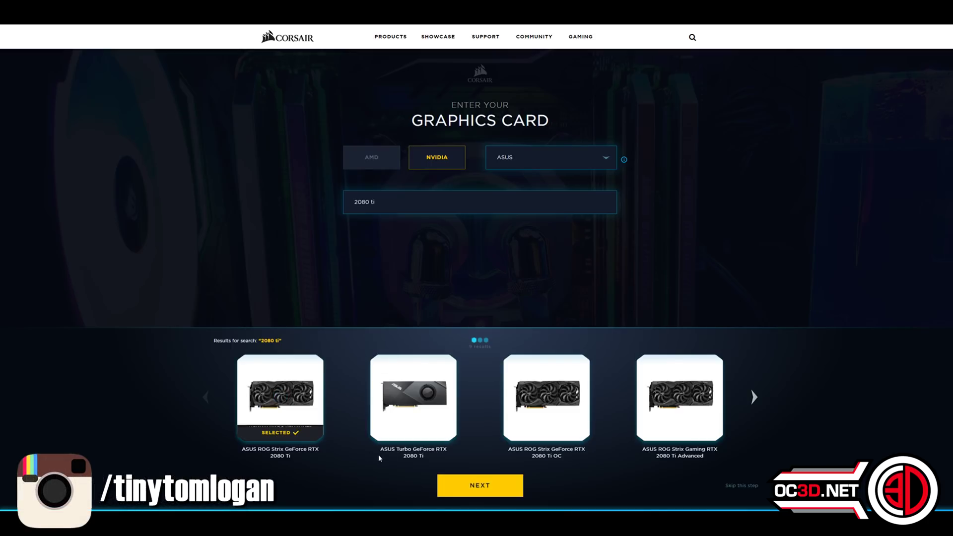
# - Keep the card quantity at 1 and show the configuration summary
pyautogui.moveTo(327, 431)
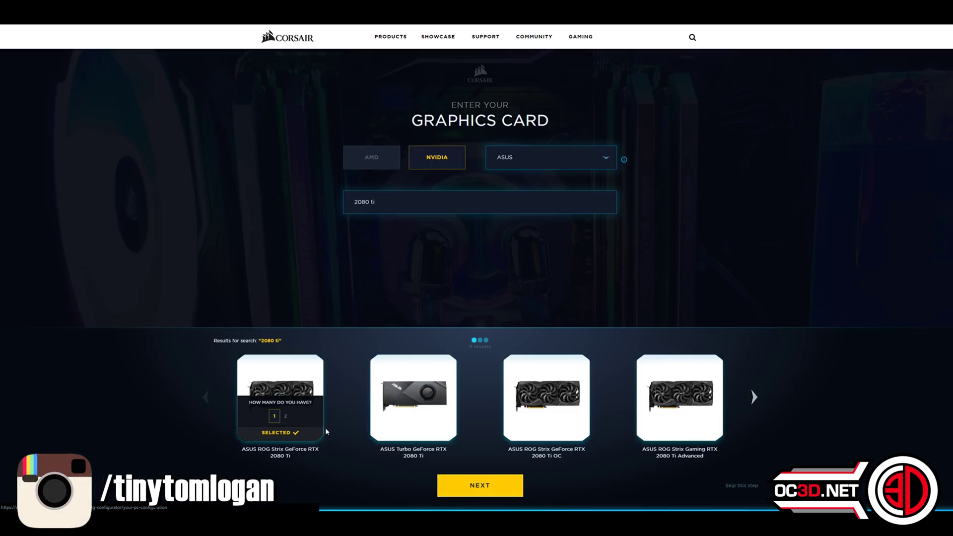
pyautogui.click(286, 417)
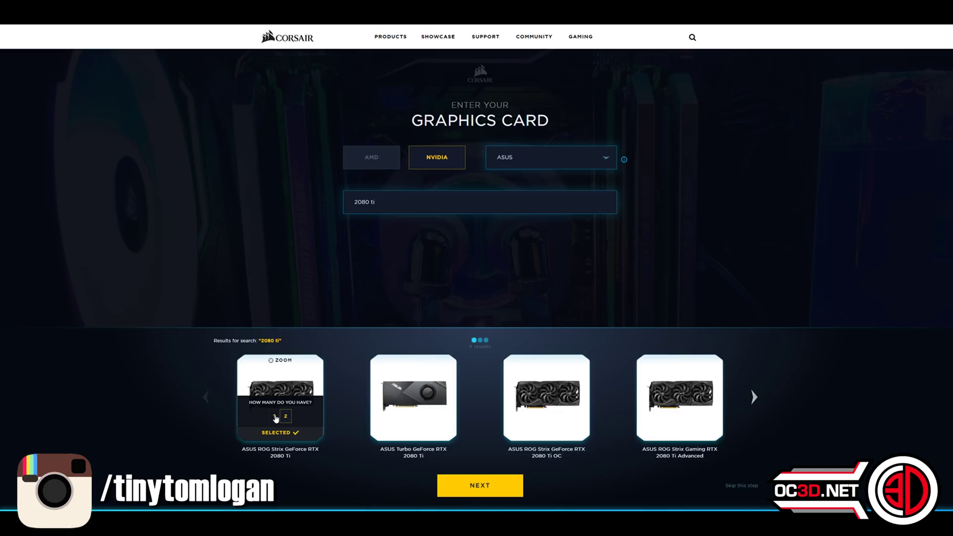
pyautogui.click(274, 417)
pyautogui.click(500, 489)
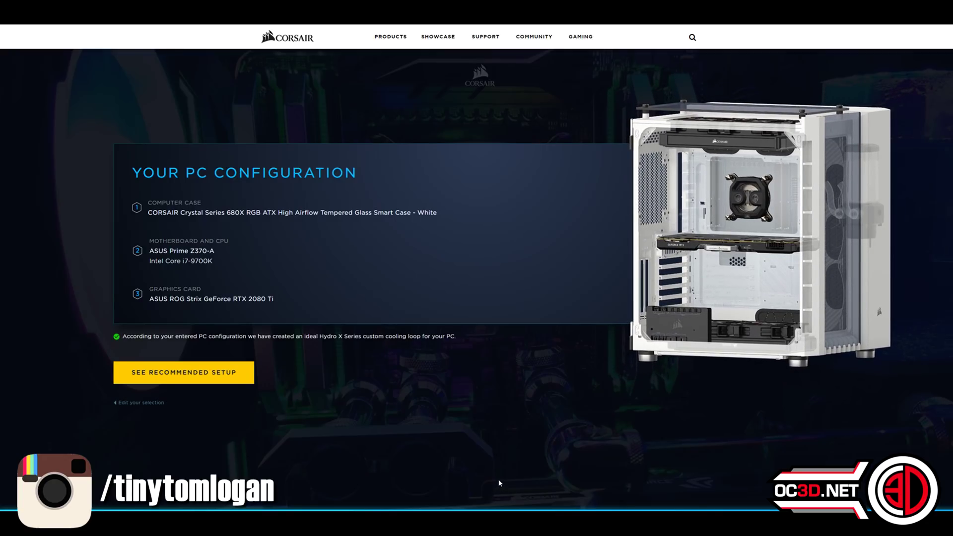
# - Open the recommended loop and set both CPU and GPU blocks as overclocked
pyautogui.click(219, 374)
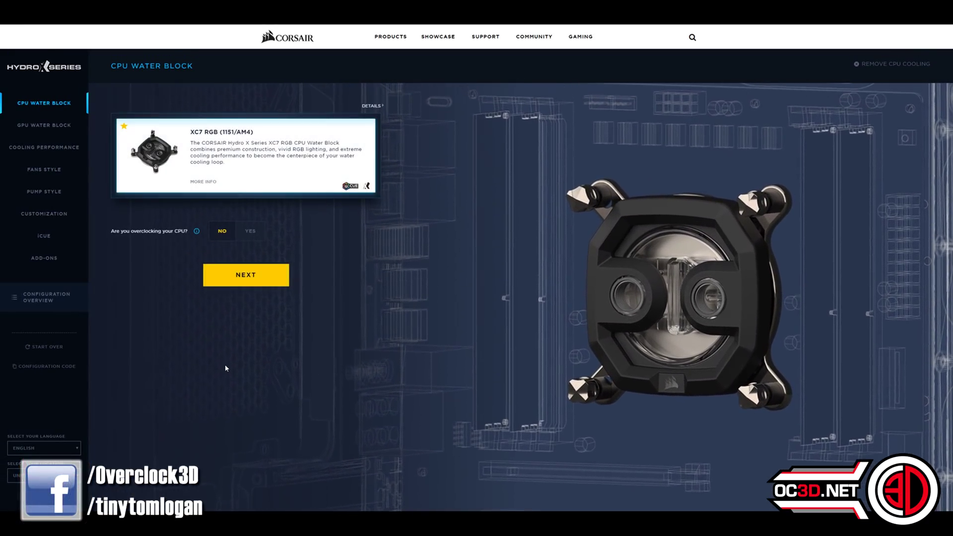
pyautogui.click(250, 232)
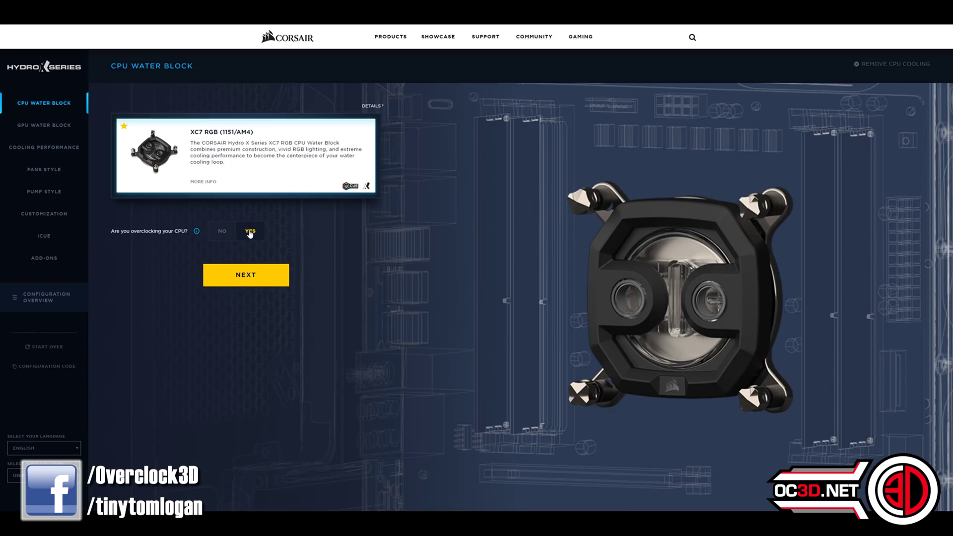
pyautogui.click(250, 275)
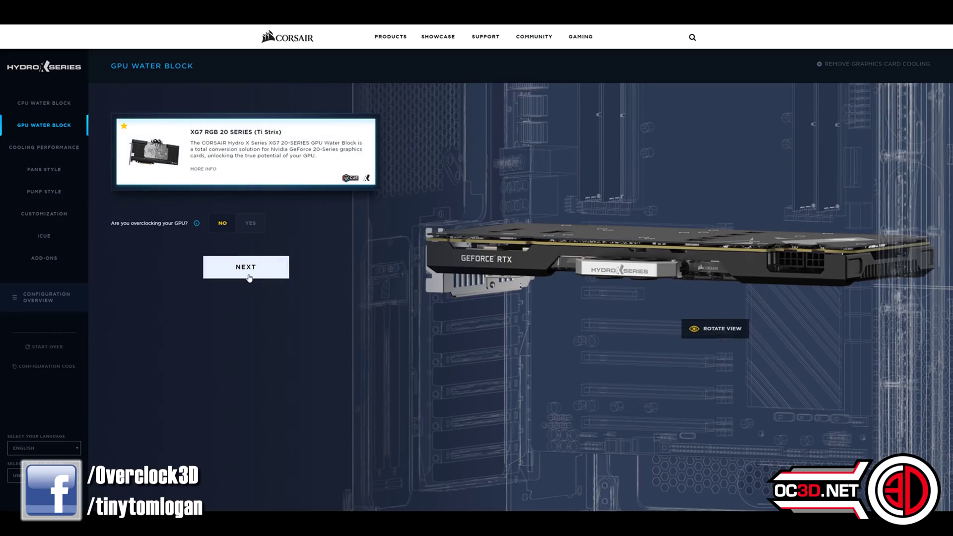
pyautogui.click(250, 225)
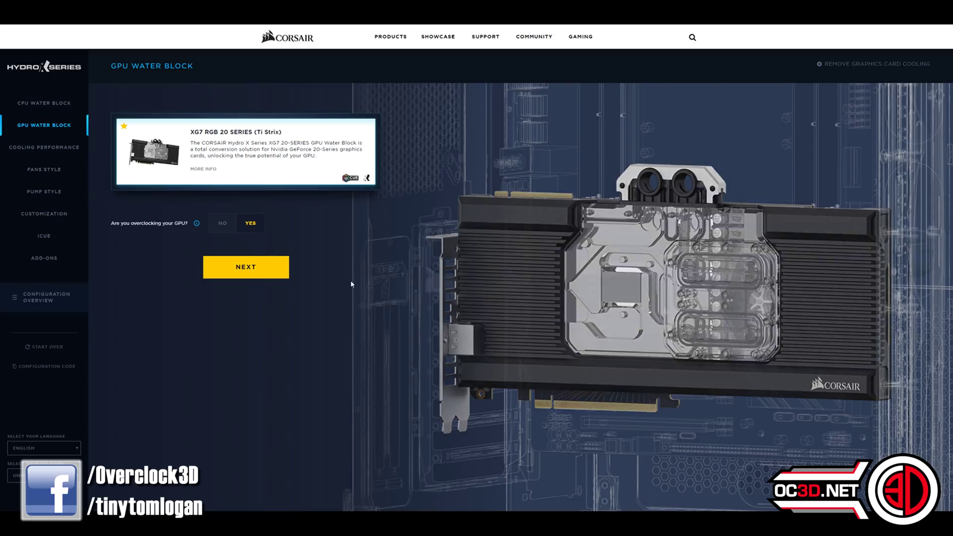
pyautogui.click(221, 268)
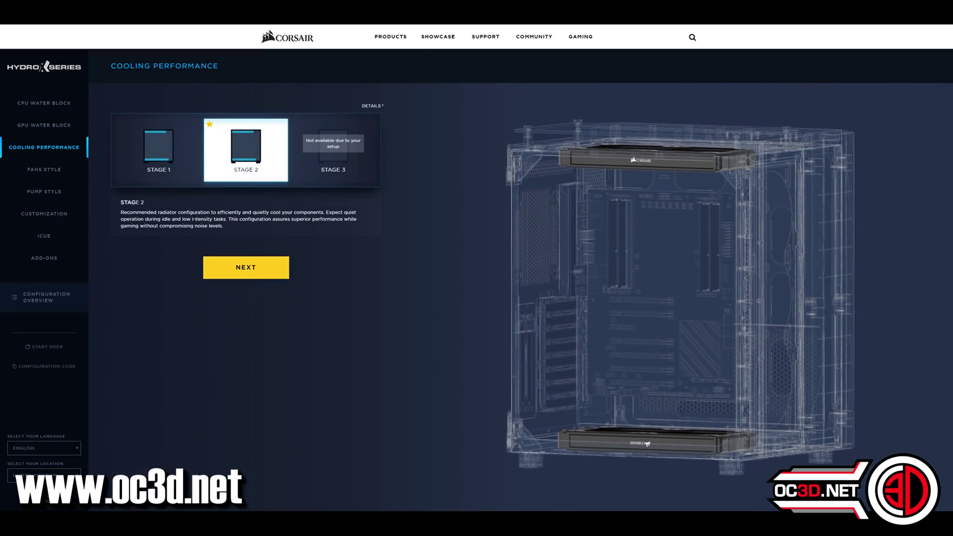
# - Compare Stage 1 with Stage 2 radiators and keep Stage 2 cooling
pyautogui.click(172, 165)
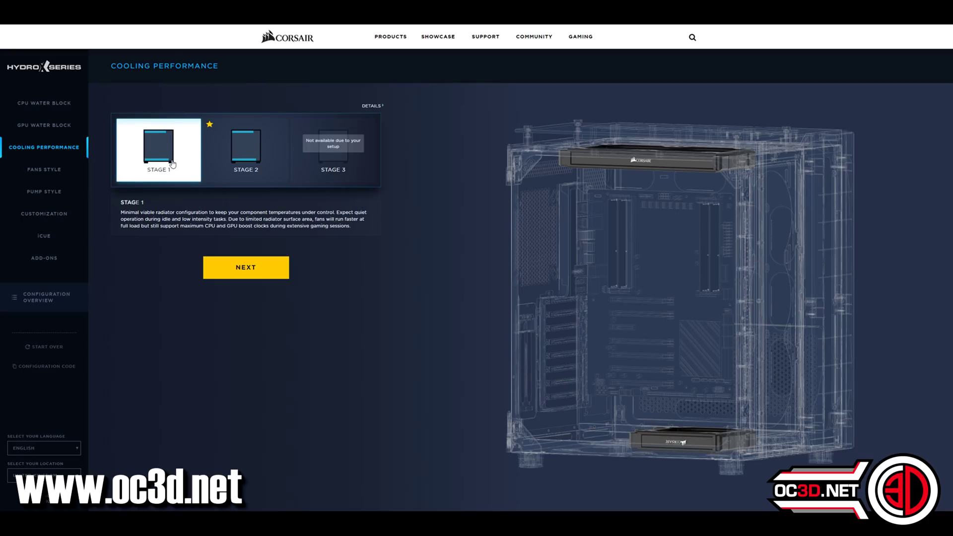
pyautogui.click(258, 160)
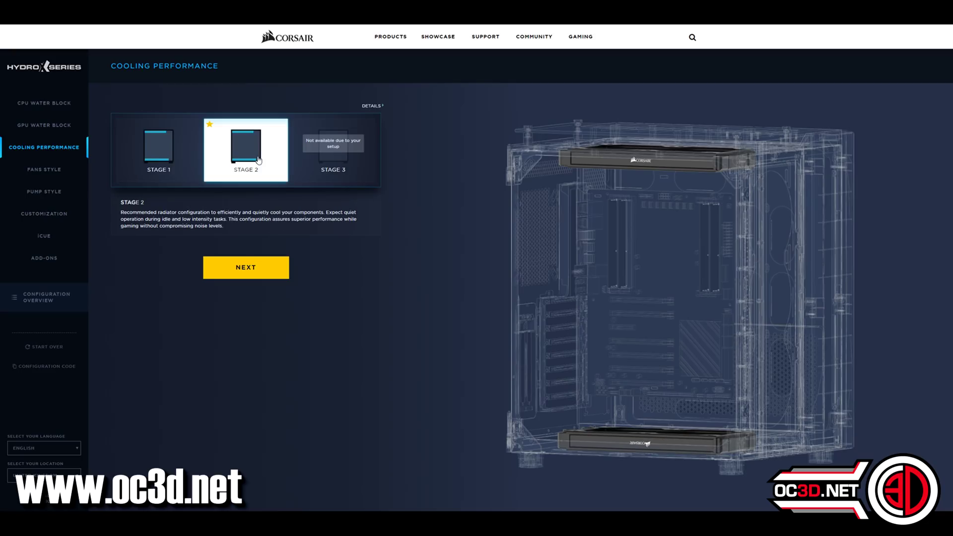
pyautogui.click(243, 270)
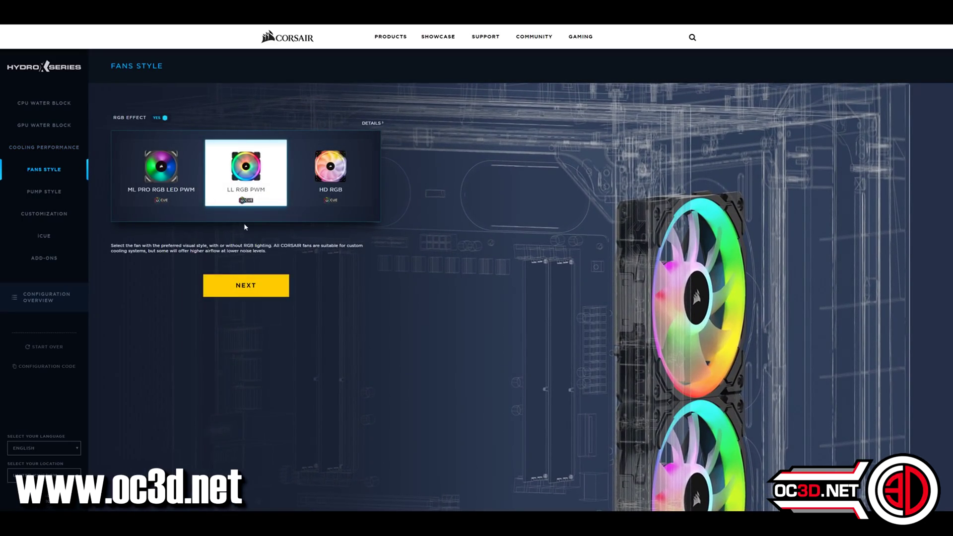
# - Preview HD RGB and ML PRO fans, then choose LL RGB PWM fans
pyautogui.click(338, 166)
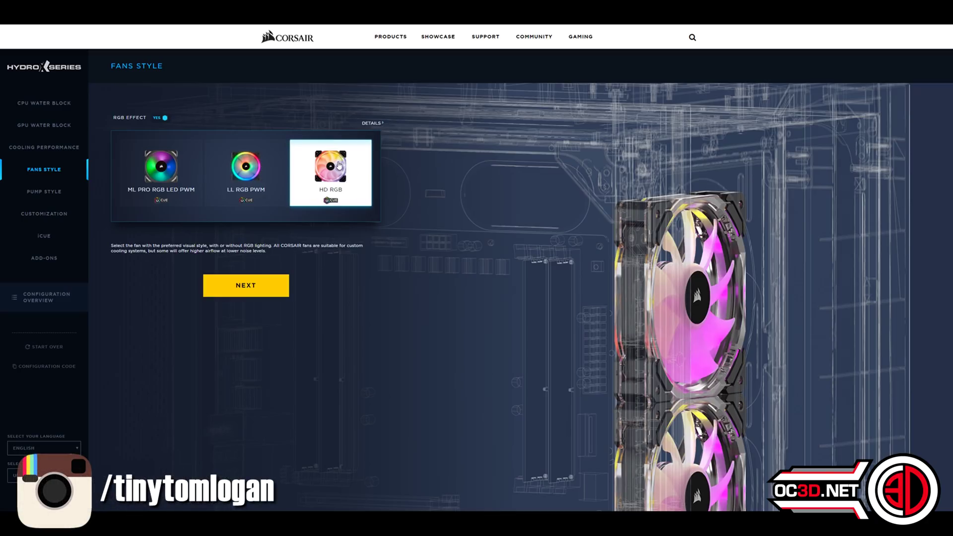
pyautogui.click(163, 171)
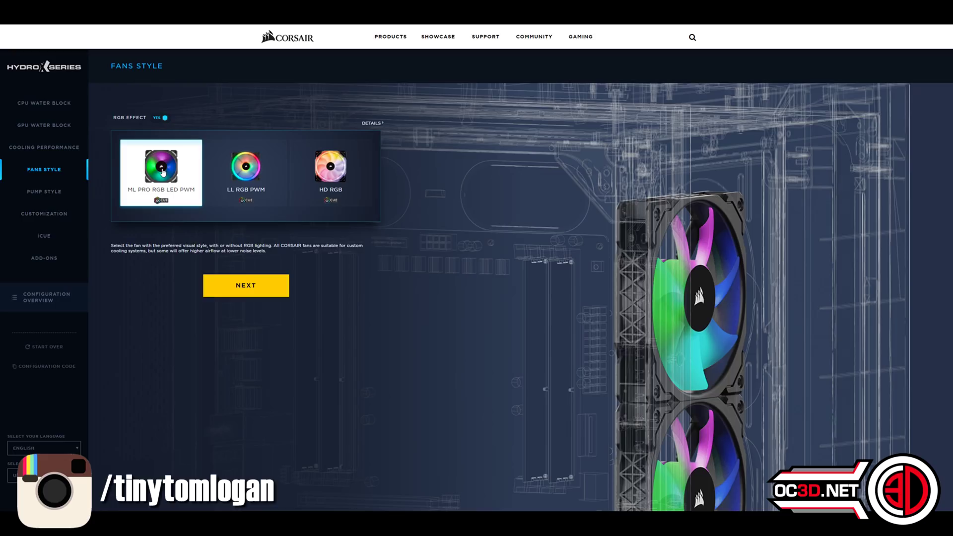
pyautogui.click(242, 176)
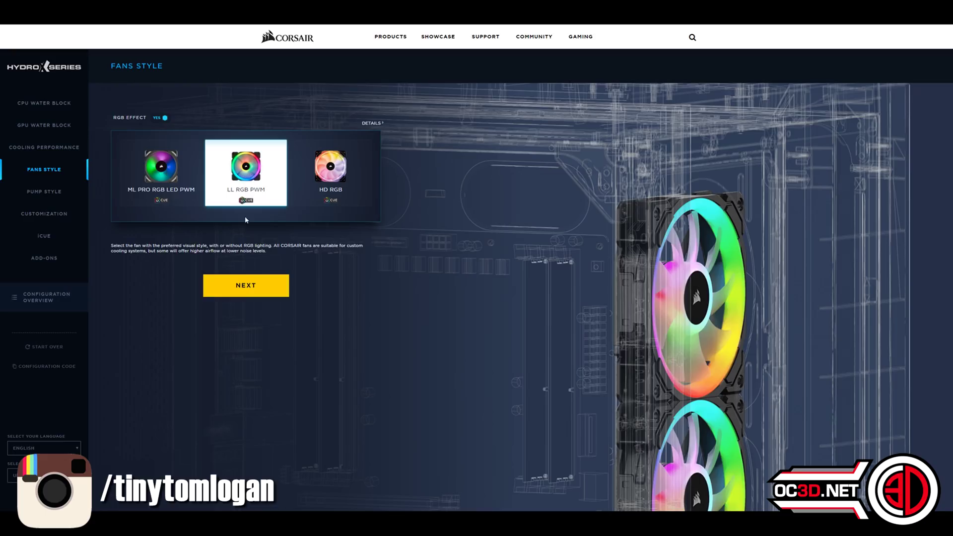
pyautogui.click(236, 291)
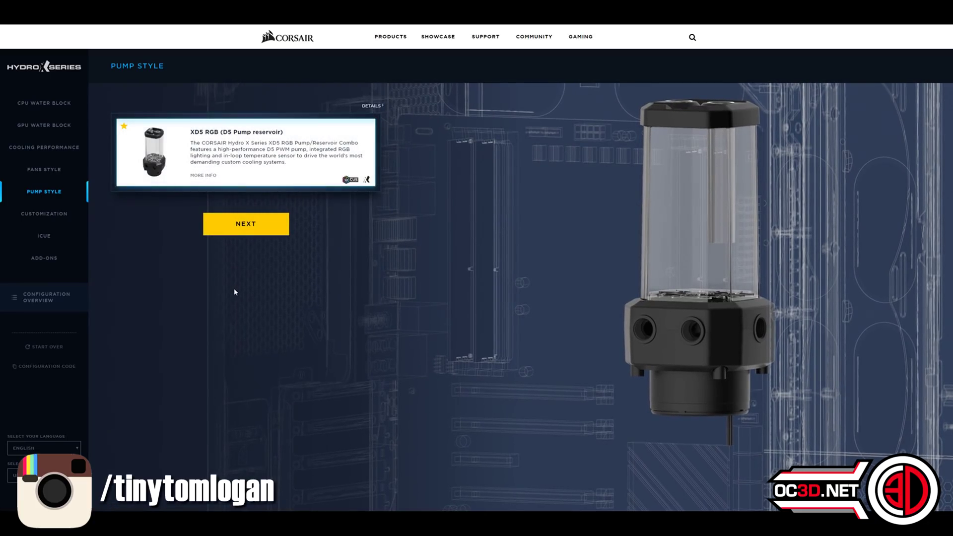
# - Accept the XD5 RGB pump, use clear PMMA hard tubing, red coolant and white fittings
pyautogui.click(244, 226)
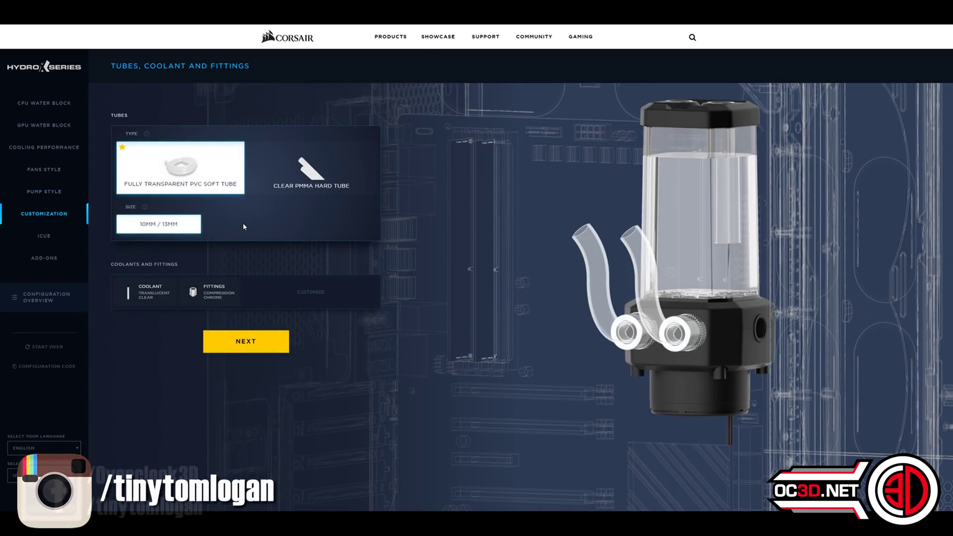
pyautogui.click(278, 186)
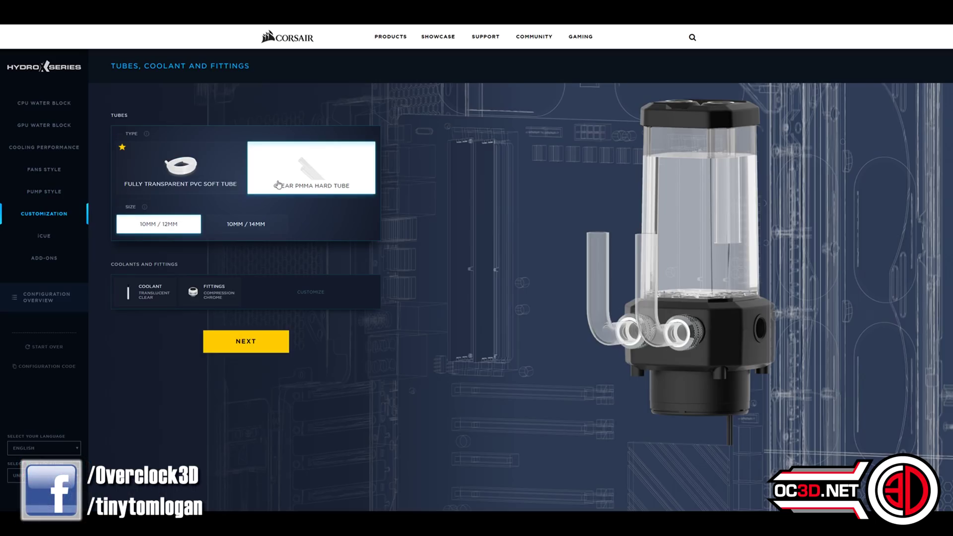
pyautogui.click(154, 293)
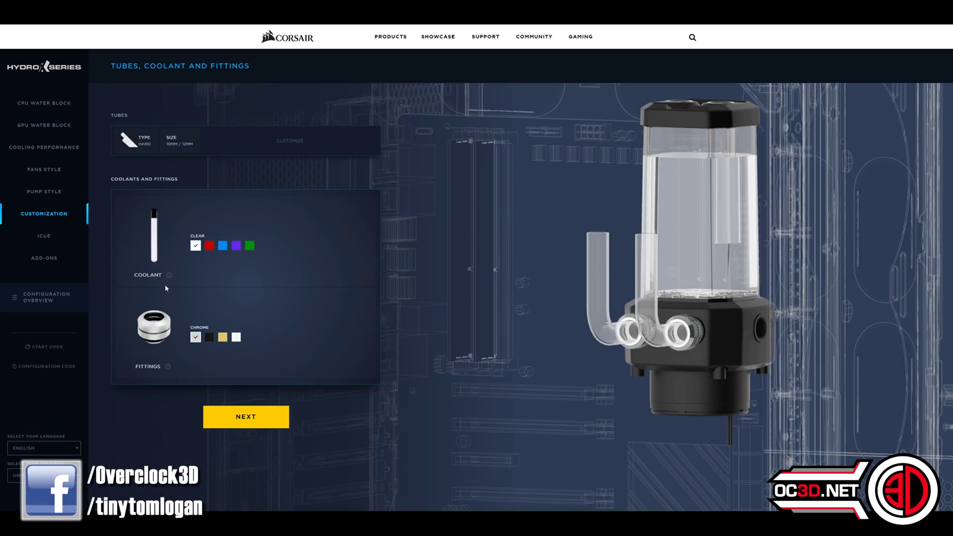
pyautogui.click(209, 246)
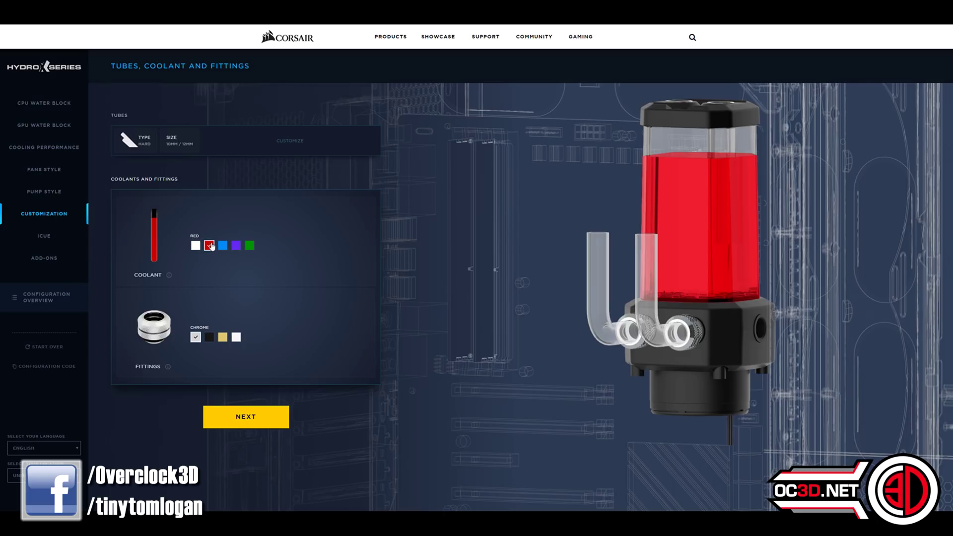
pyautogui.click(236, 337)
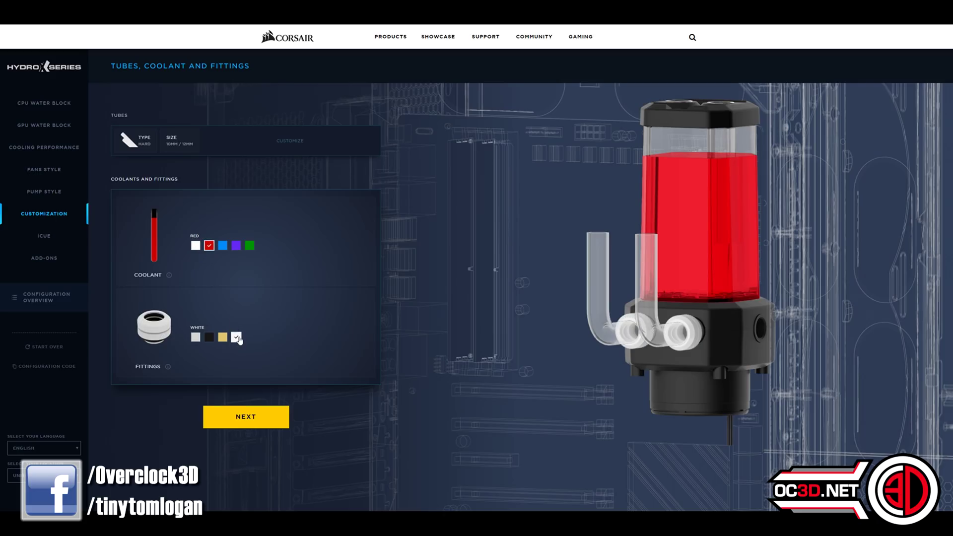
# - Accept the iCUE controller items and move on to add-ons
pyautogui.click(246, 416)
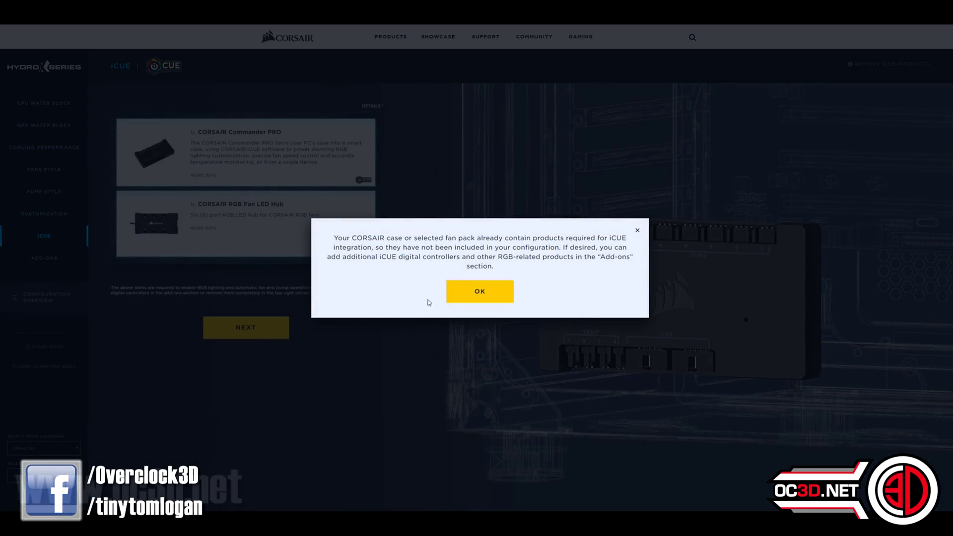
pyautogui.click(470, 292)
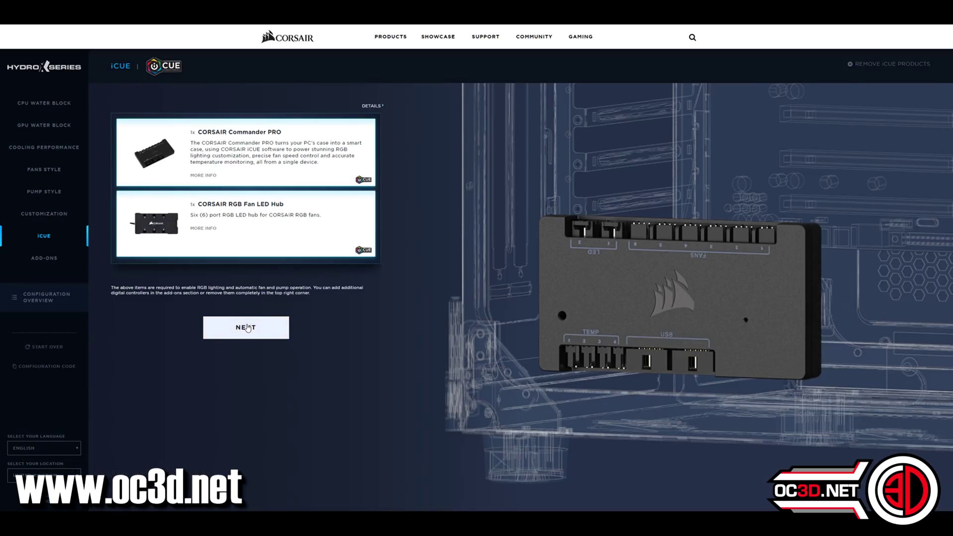
pyautogui.click(247, 327)
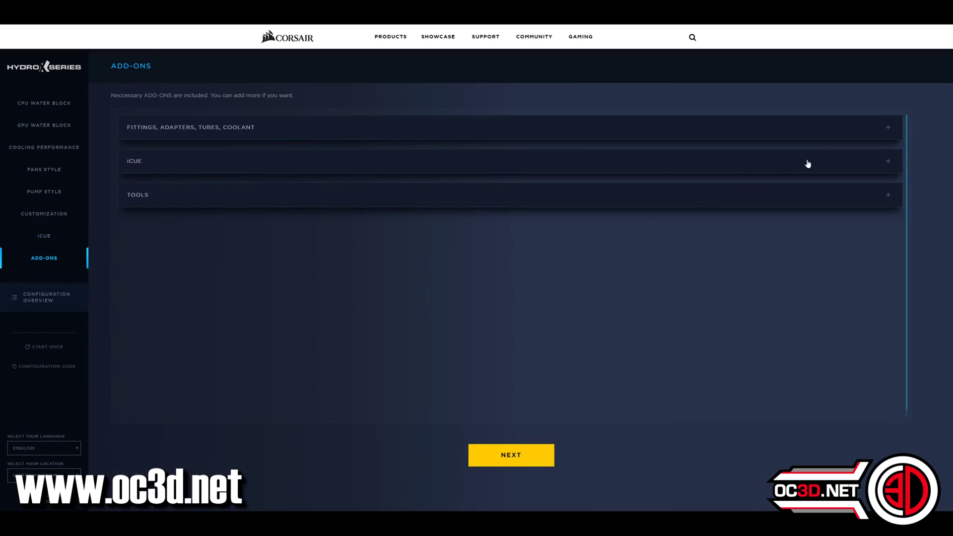
# - Expand the Fittings/Adapters/Tubes/Coolant, iCUE and Tools add-on sections
pyautogui.click(883, 131)
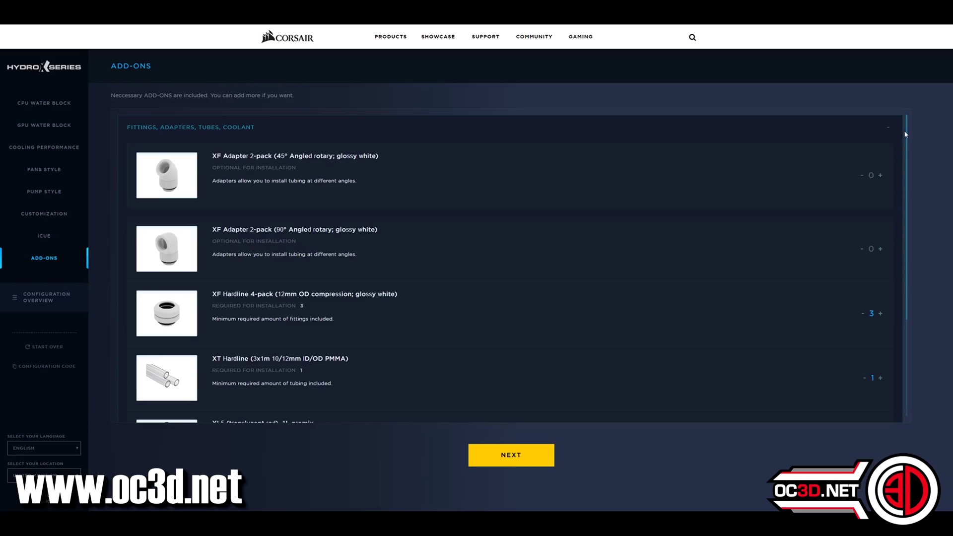
pyautogui.moveTo(909, 137); pyautogui.dragTo(906, 237)
pyautogui.click(889, 370)
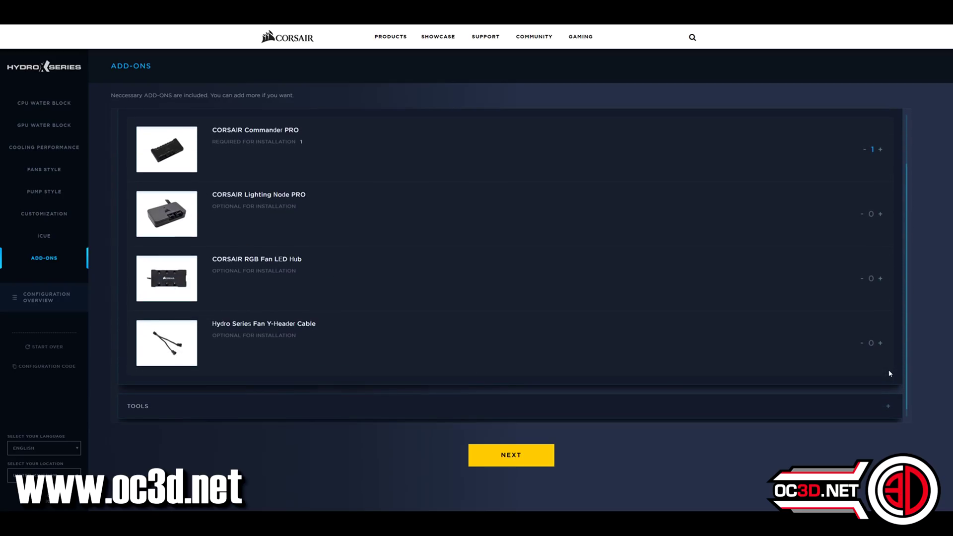
pyautogui.click(888, 406)
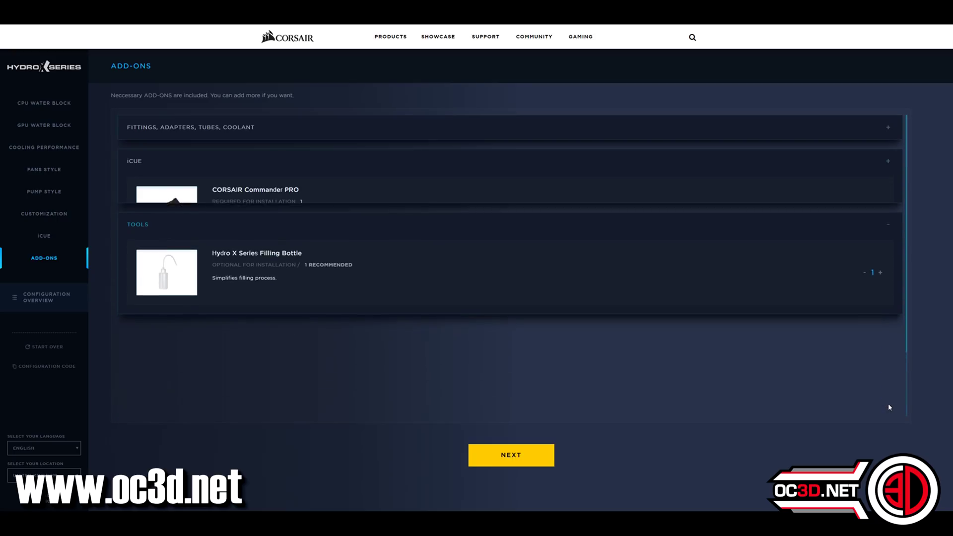
# - Open the Configuration Overview, review the parts list and copy code xfYy04
pyautogui.click(510, 453)
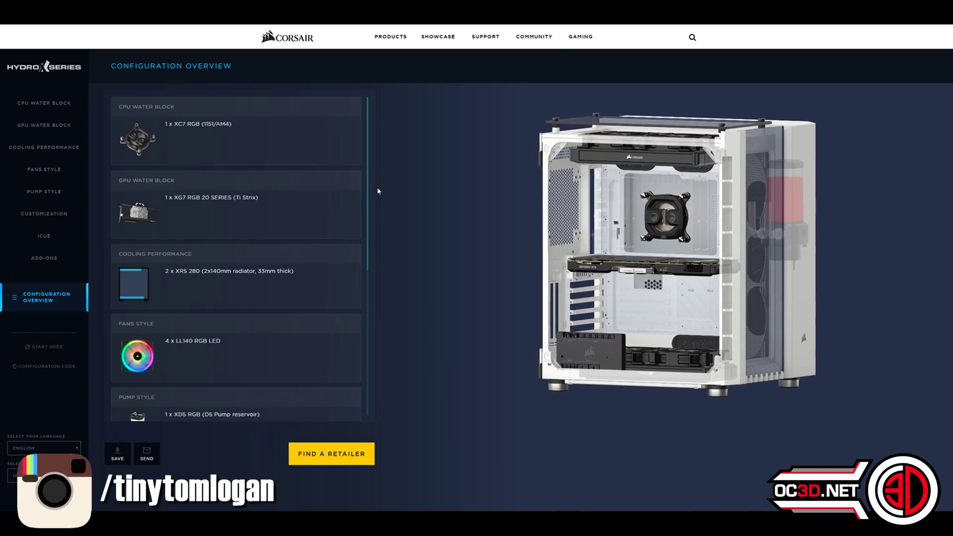
pyautogui.moveTo(368, 183); pyautogui.dragTo(381, 338)
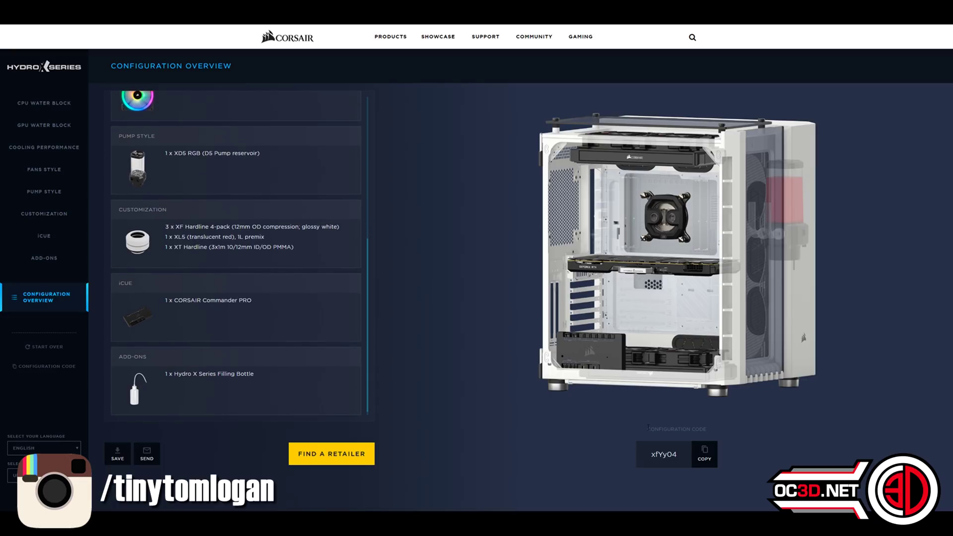
pyautogui.moveTo(647, 427); pyautogui.dragTo(715, 433)
pyautogui.click(715, 434)
pyautogui.click(707, 456)
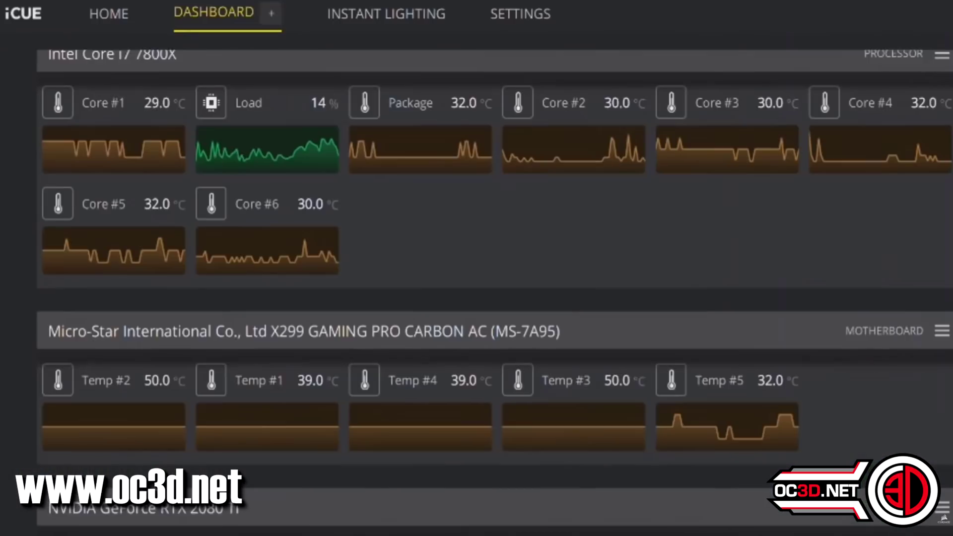
# - Apply the Hydro X Series Pumps performance profile to the Commander PRO
pyautogui.scroll(-5, 494, 293)
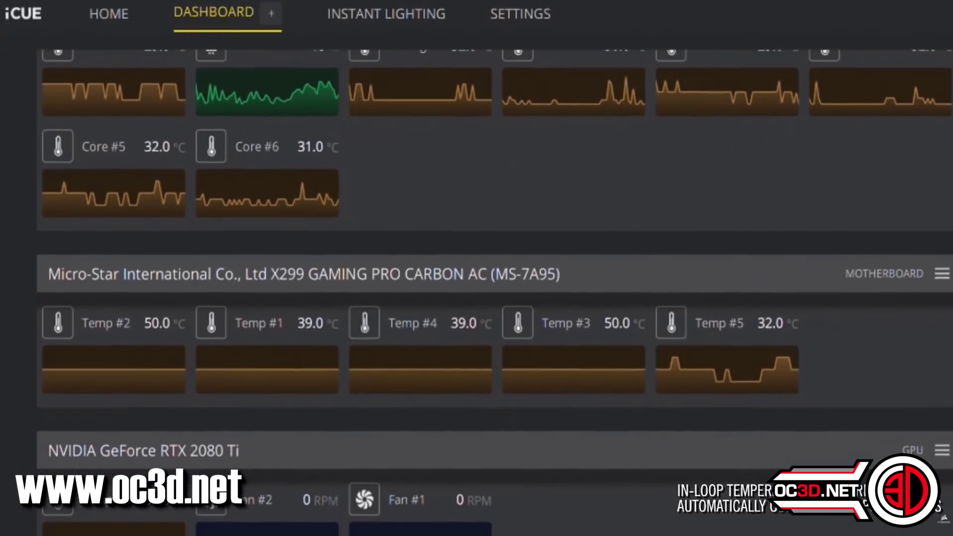
pyautogui.scroll(-2, 494, 293)
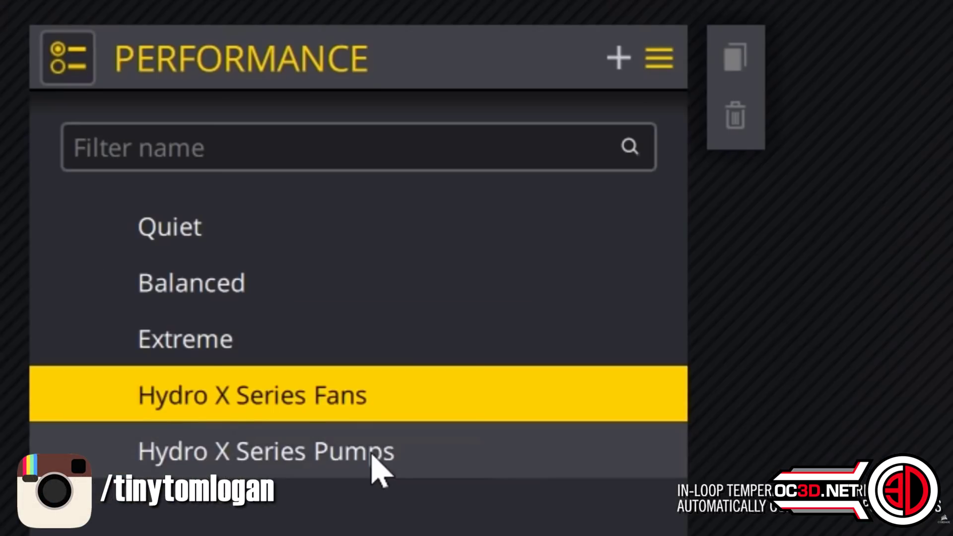
pyautogui.click(379, 467)
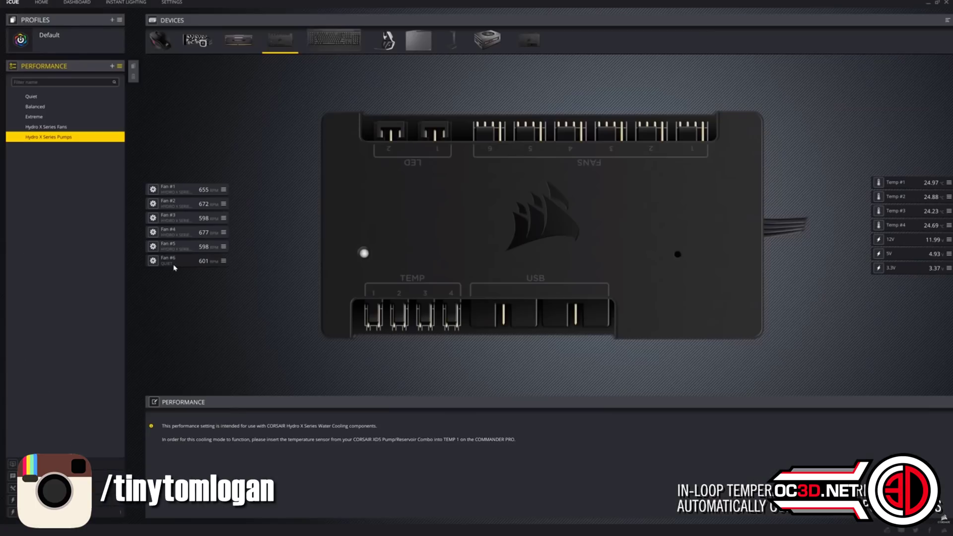